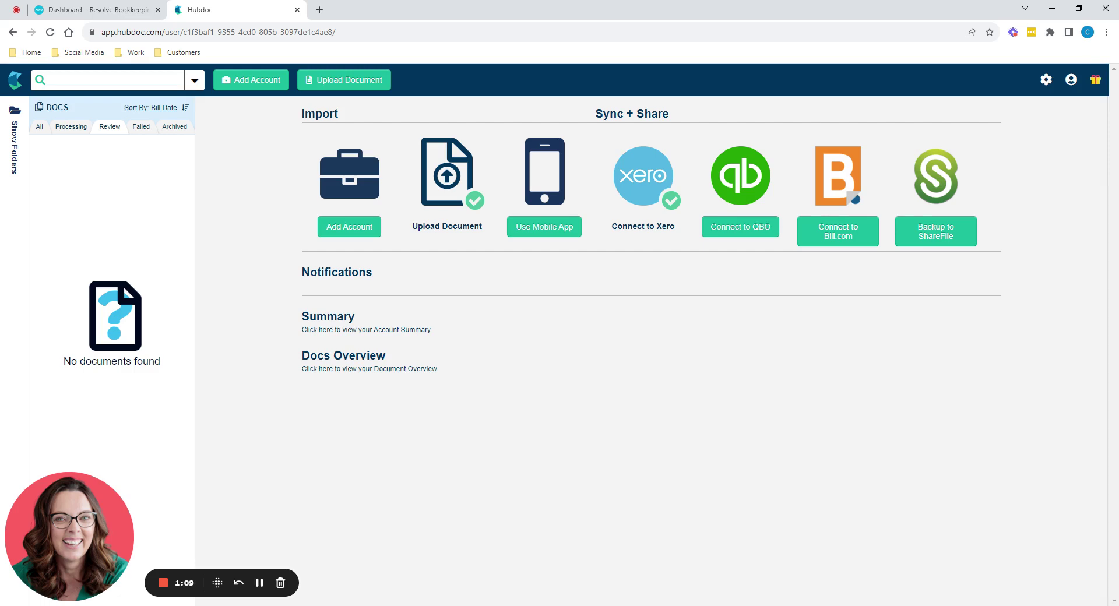
Open Manage Accounts' Integrations tab to view the Xero connection with tax data publishing on.
{"action": "left_click", "coordinate": [1046, 80]}
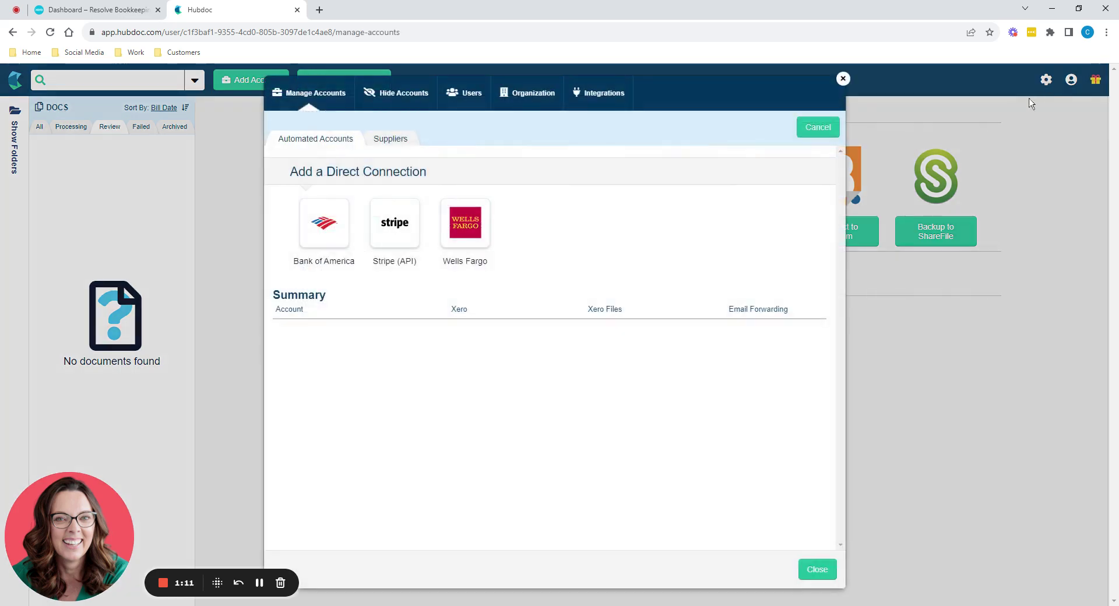
{"action": "left_click", "coordinate": [618, 98]}
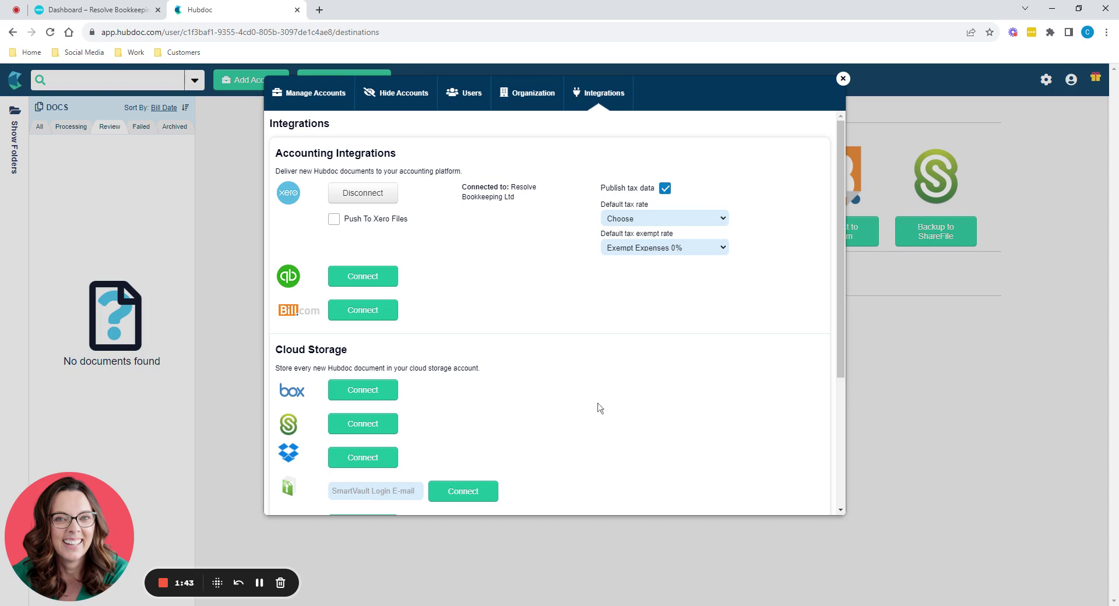
Review Organization settings, cancelling the upload email edit, then check currency, date format and extraction options.
{"action": "left_click", "coordinate": [530, 95]}
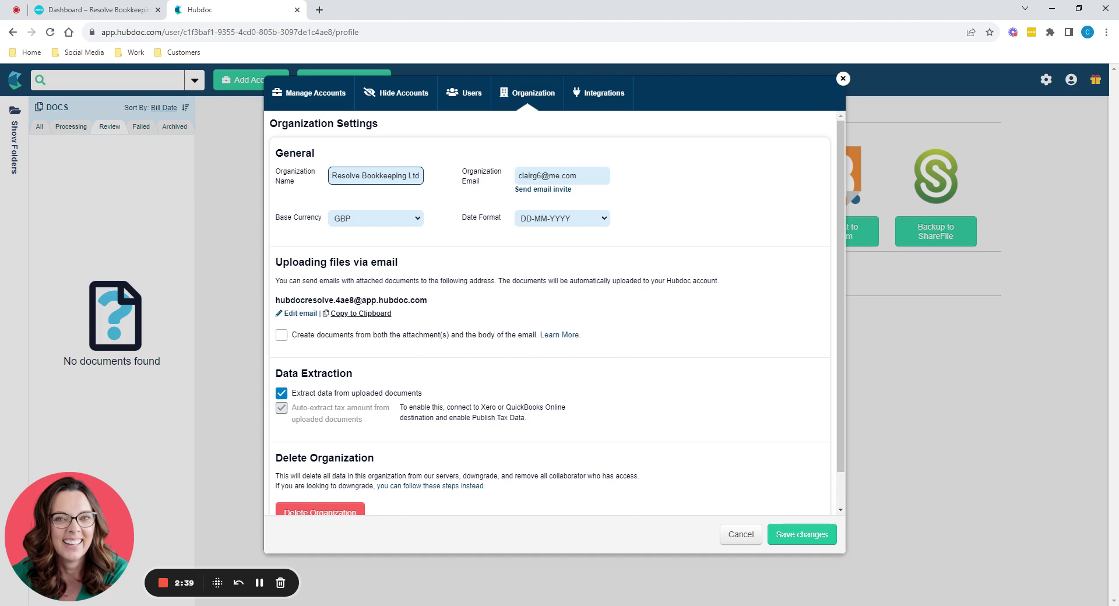
{"action": "left_click", "coordinate": [301, 314]}
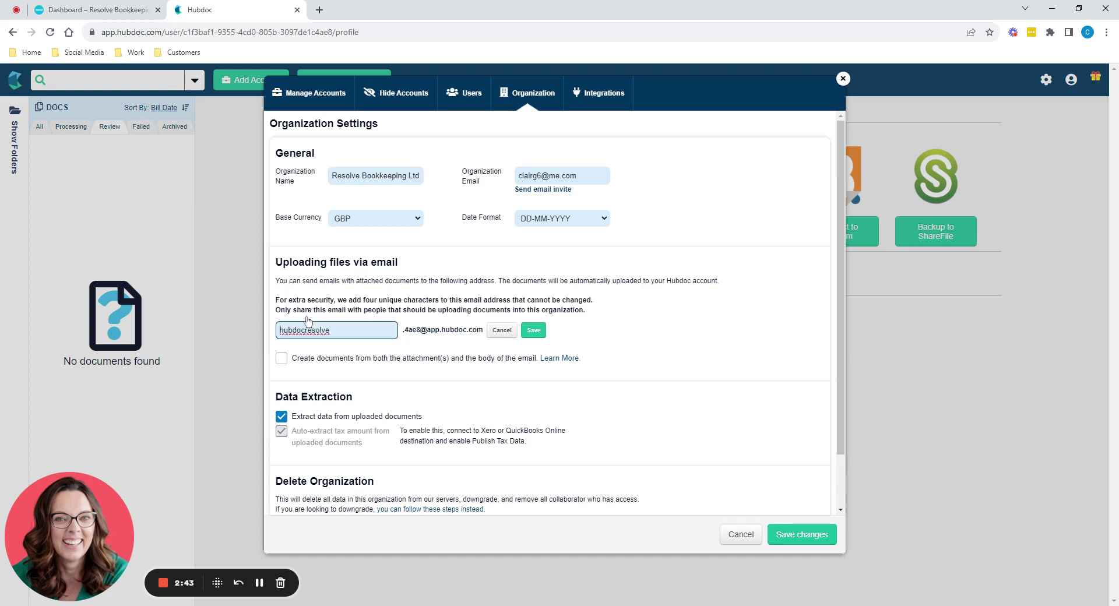
{"action": "key", "text": "ctrl+a"}
{"action": "key", "text": "End"}
{"action": "left_click", "coordinate": [500, 331]}
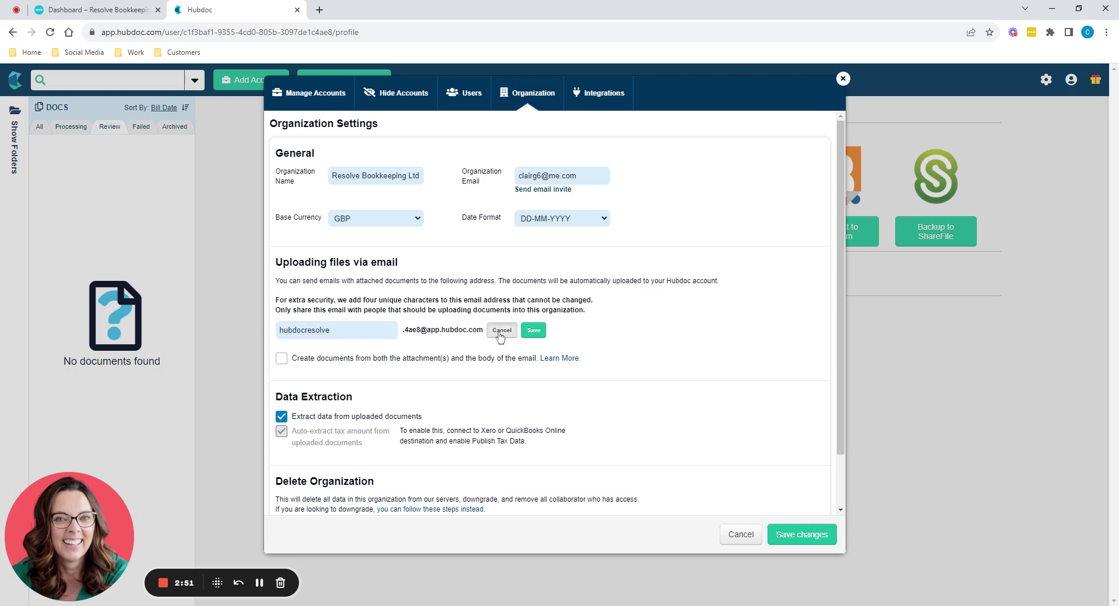
{"action": "scroll", "coordinate": [439, 367], "scroll_direction": "down", "scroll_amount": 2}
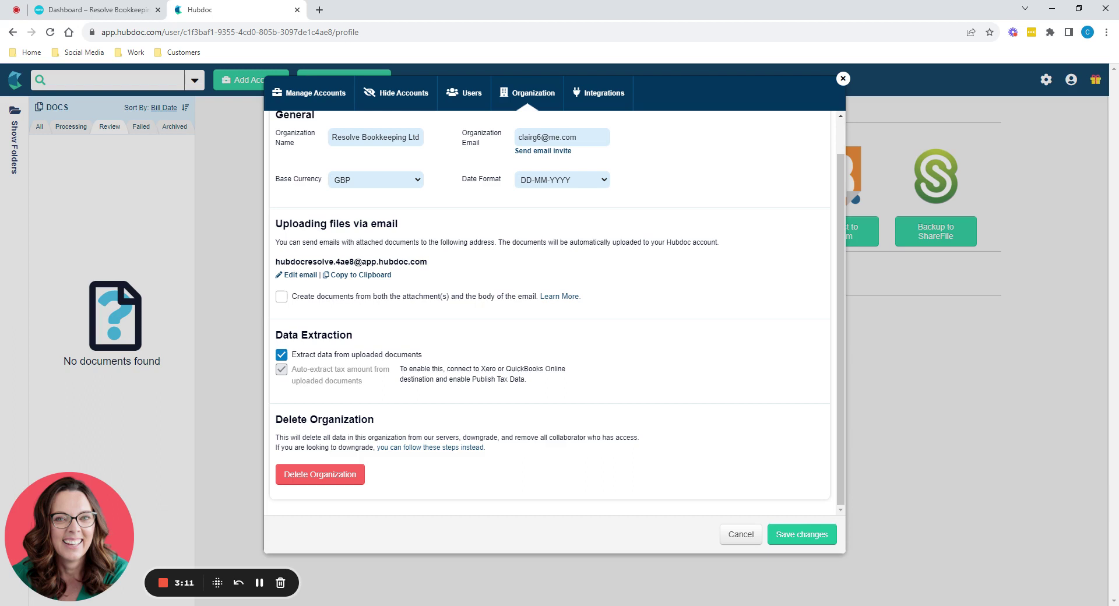
Review the Users tab, then view the empty Hide Accounts list.
{"action": "left_click", "coordinate": [471, 90]}
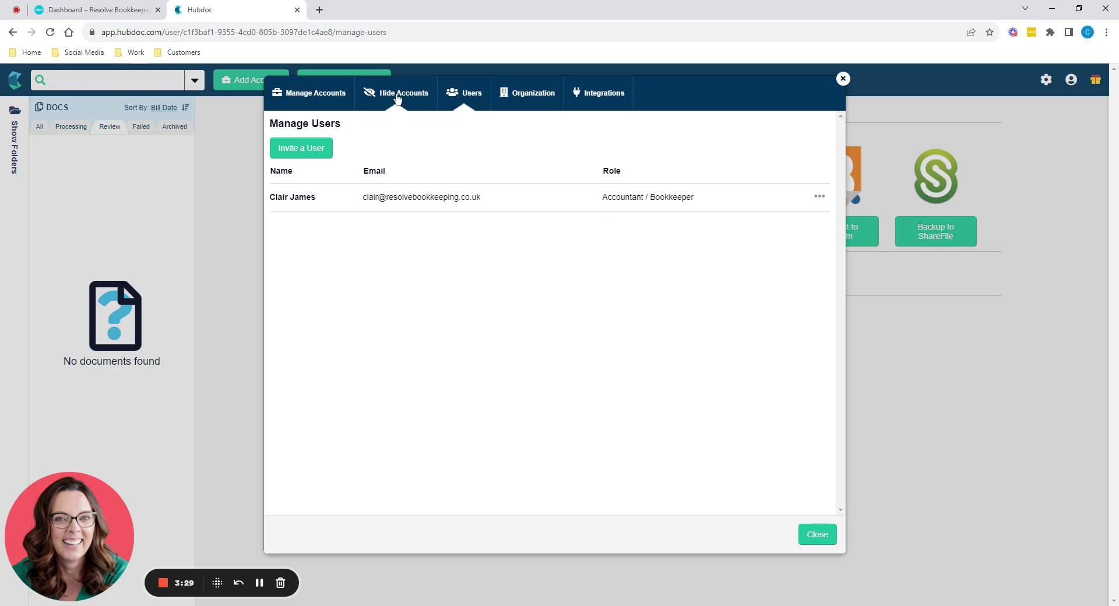
{"action": "left_click", "coordinate": [396, 95]}
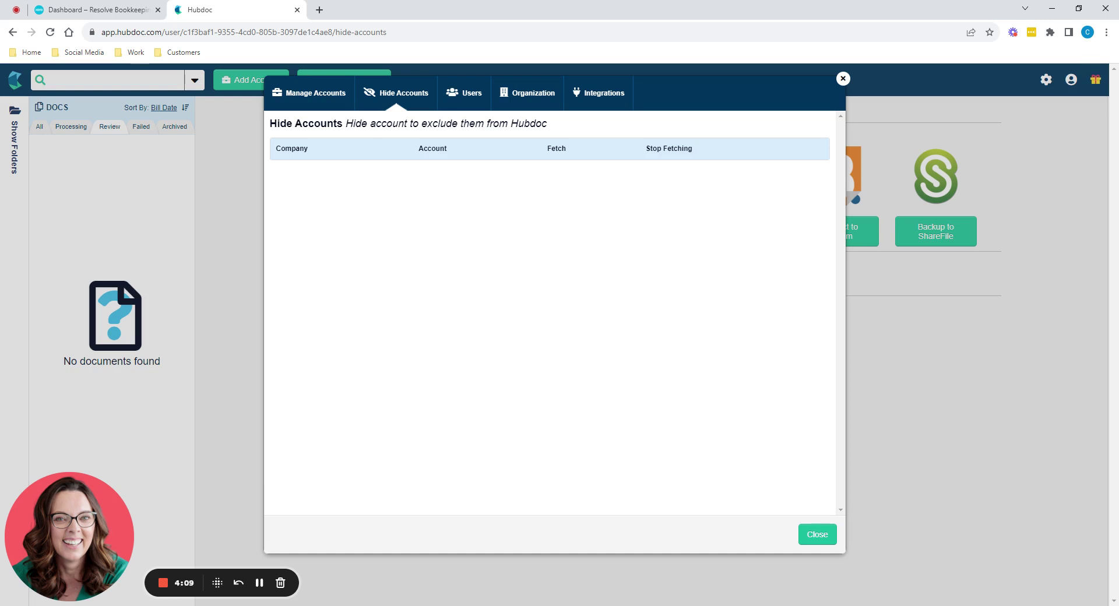
Browse Suppliers, Automated Accounts and direct bank connections, then close settings back to the dashboard.
{"action": "left_click", "coordinate": [298, 98]}
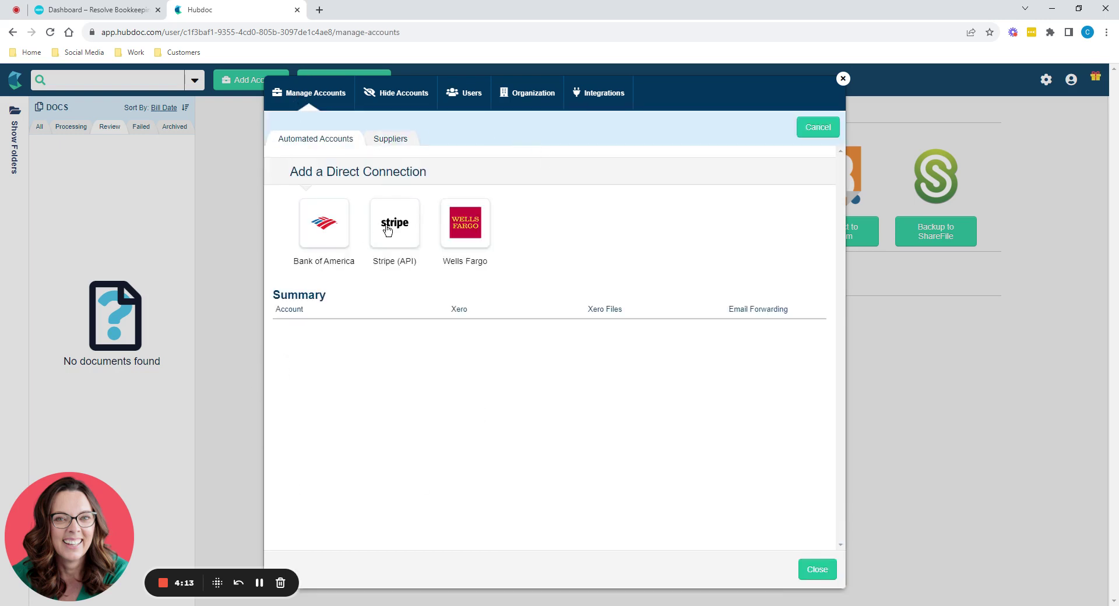
{"action": "left_click", "coordinate": [397, 142]}
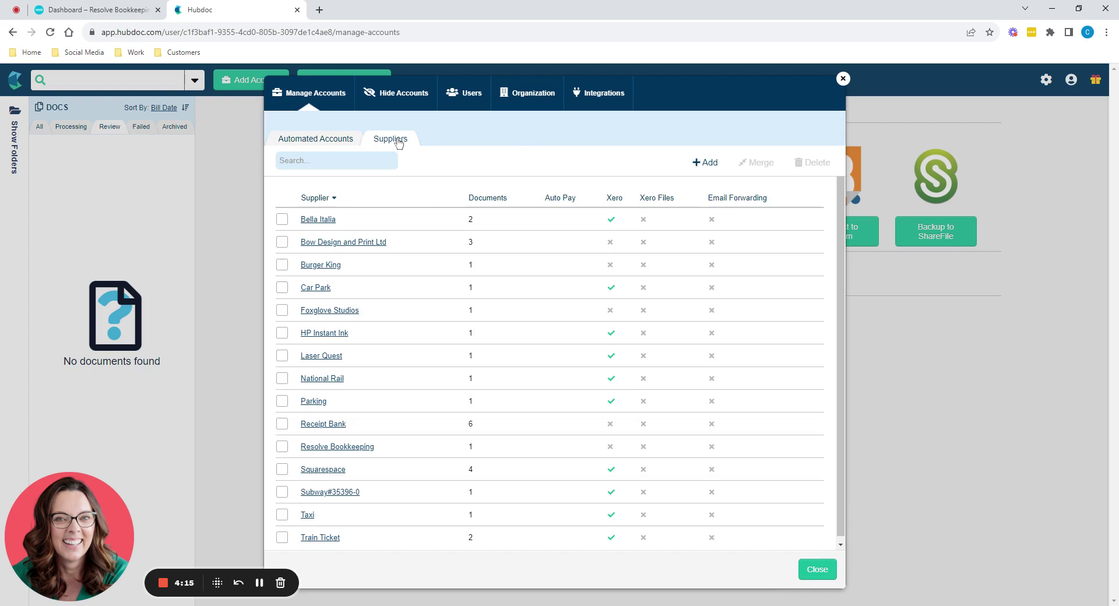
{"action": "left_click", "coordinate": [312, 135]}
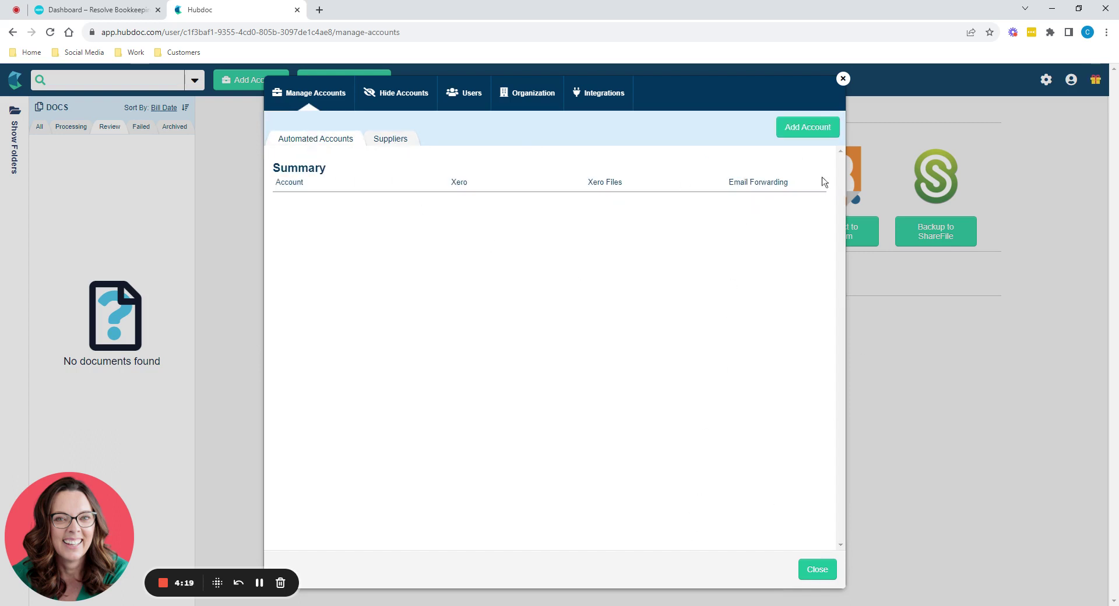
{"action": "left_click", "coordinate": [813, 129]}
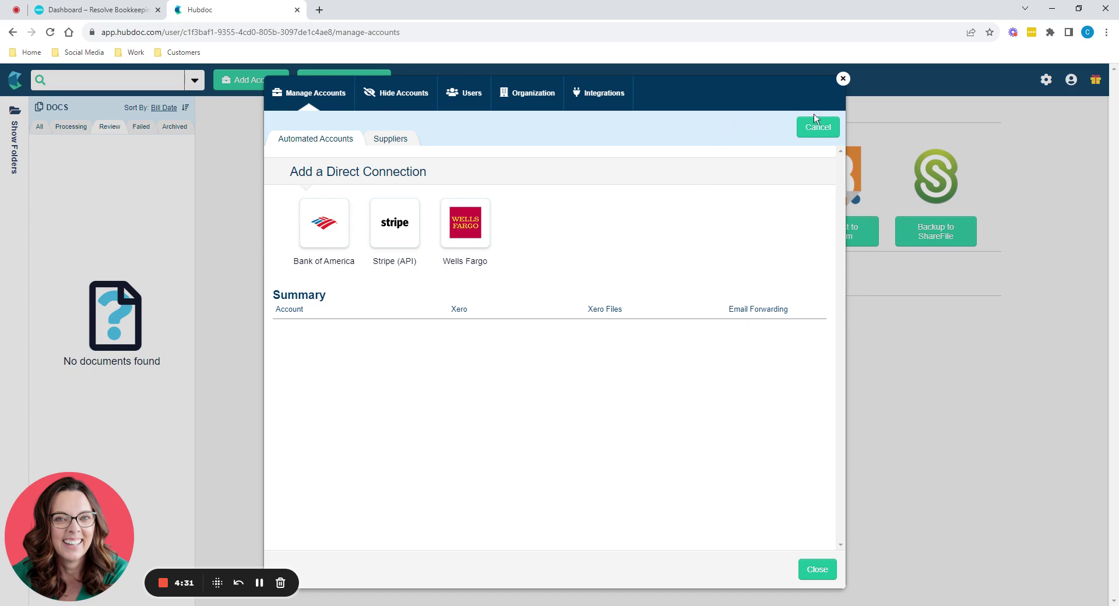
{"action": "left_click", "coordinate": [843, 79]}
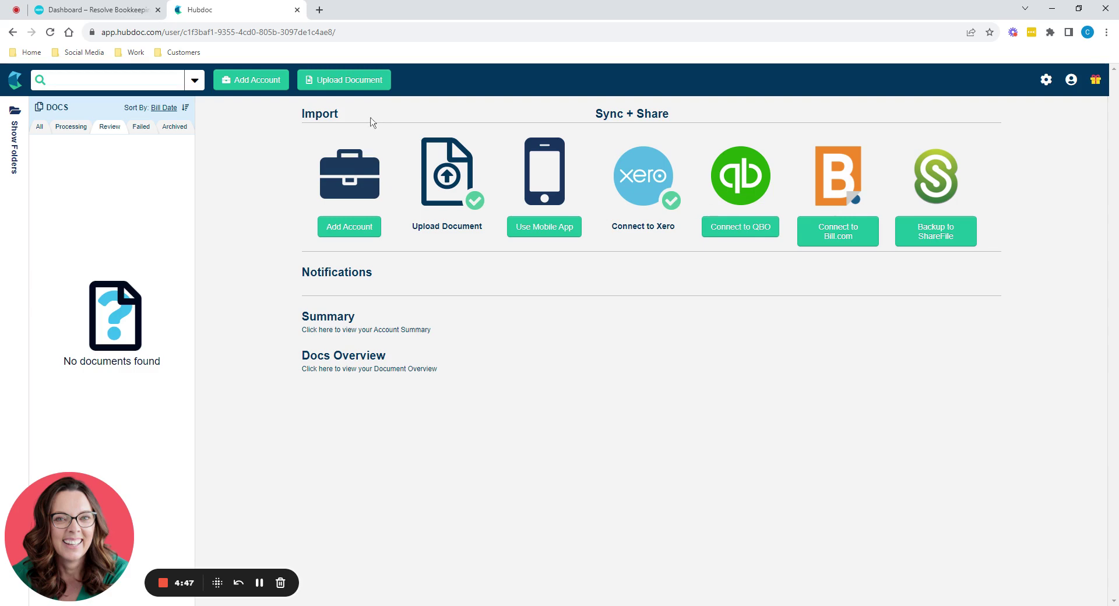
In the Upload window, remove the first HP Instant Ink entry and the Parking entry.
{"action": "left_click", "coordinate": [367, 84]}
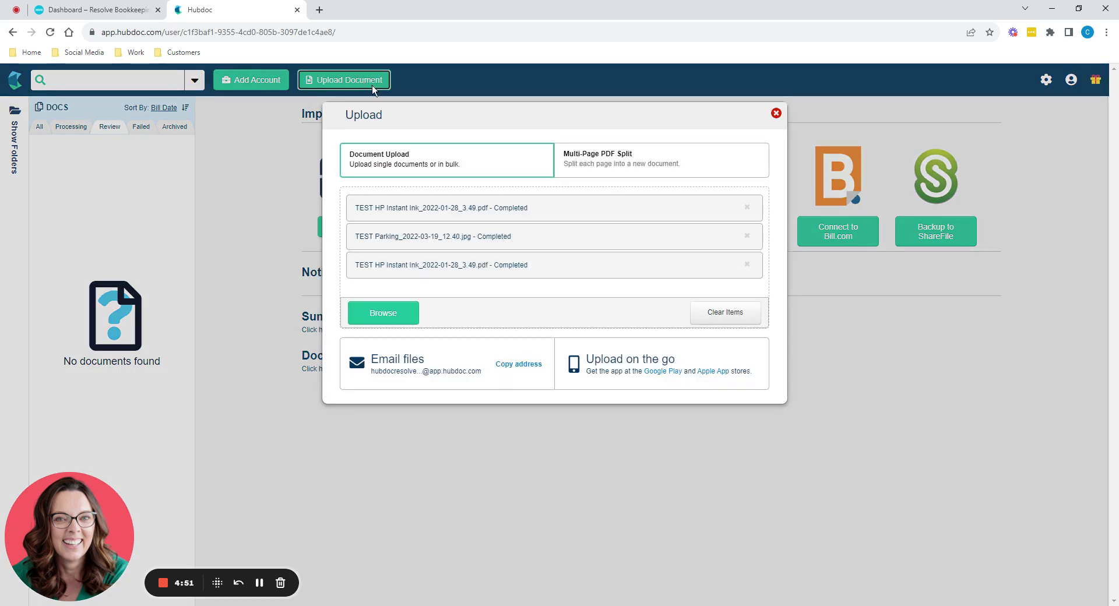
{"action": "left_click", "coordinate": [747, 207]}
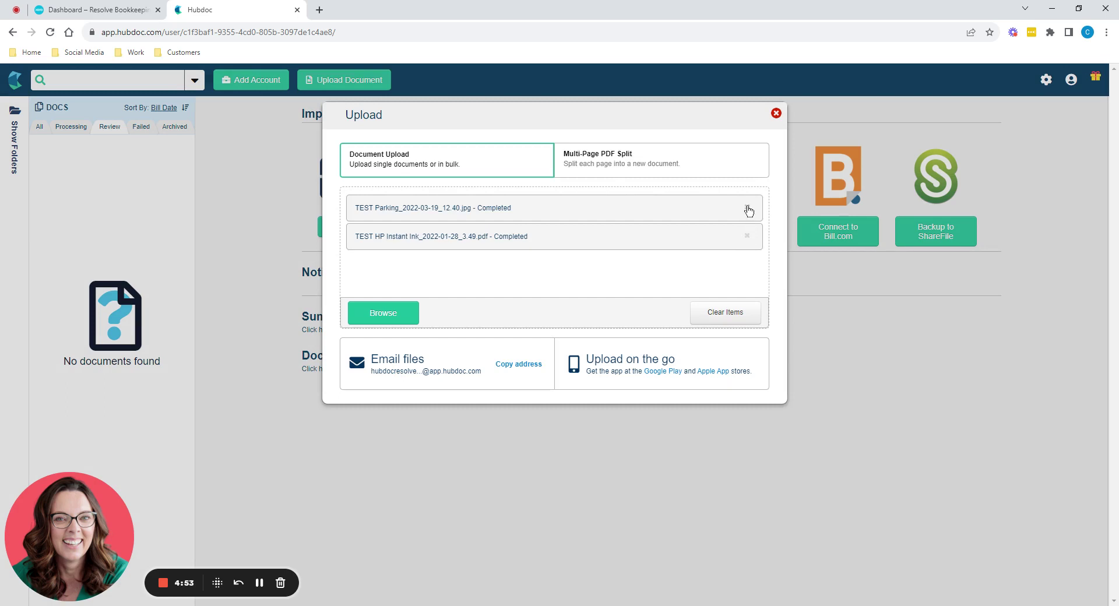
{"action": "left_click", "coordinate": [747, 208]}
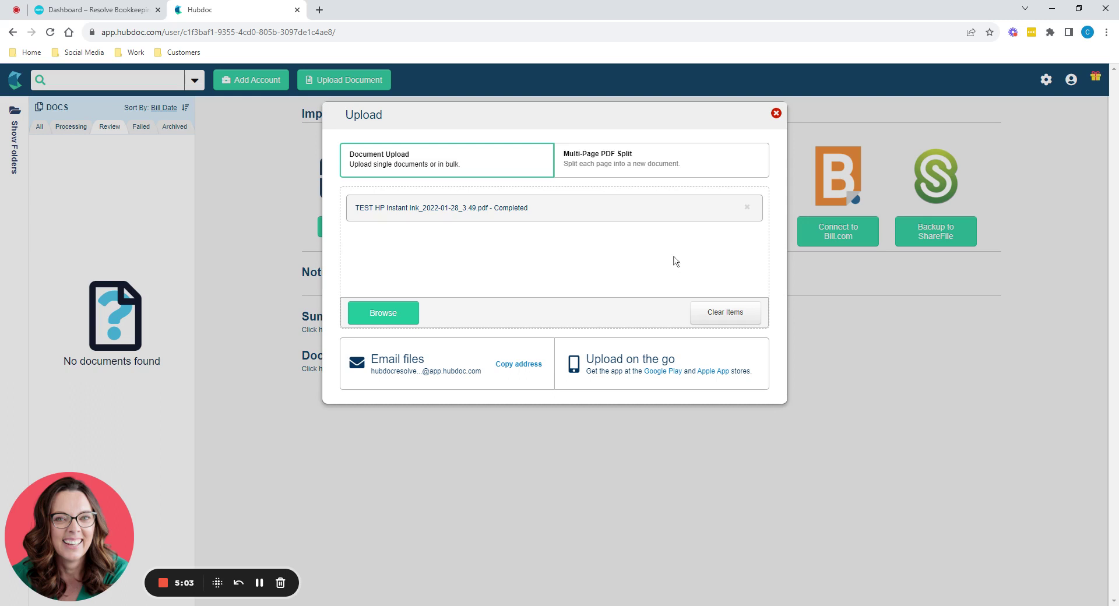
Remove the remaining TEST HP Instant Ink_2022-01-28_3.49.pdf entry from the upload list.
{"action": "left_click", "coordinate": [746, 208]}
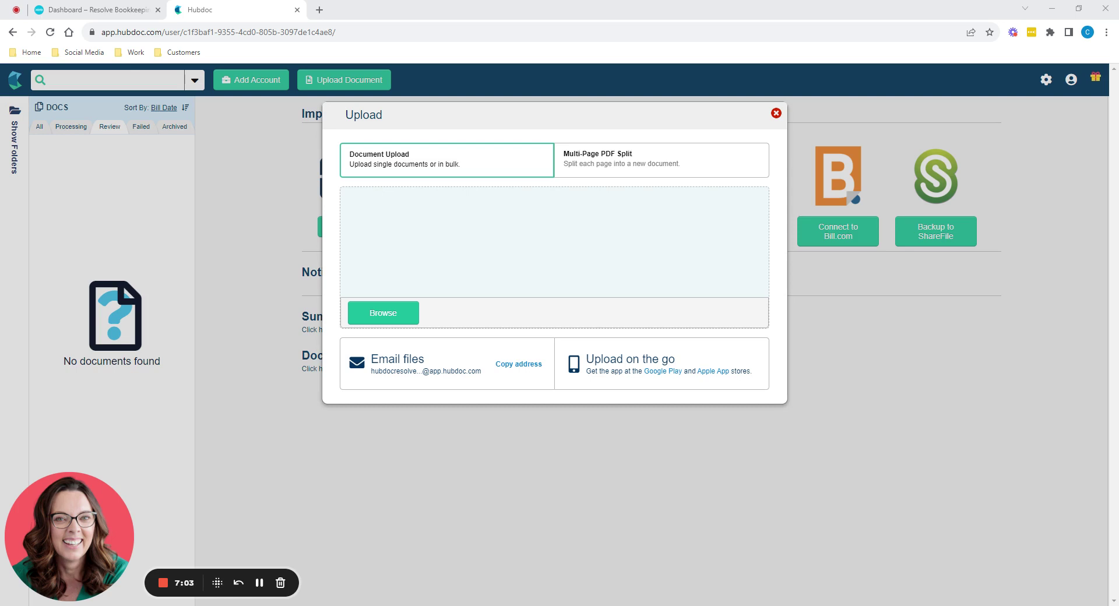
Upload TEST Parking_2022-03-19_12.40.jpg and TEST HP Instant Ink_2022-01-28_3.49.pdf, the PDF twice.
{"action": "left_click_drag", "start_coordinate": [554, 242], "coordinate": [554, 242]}
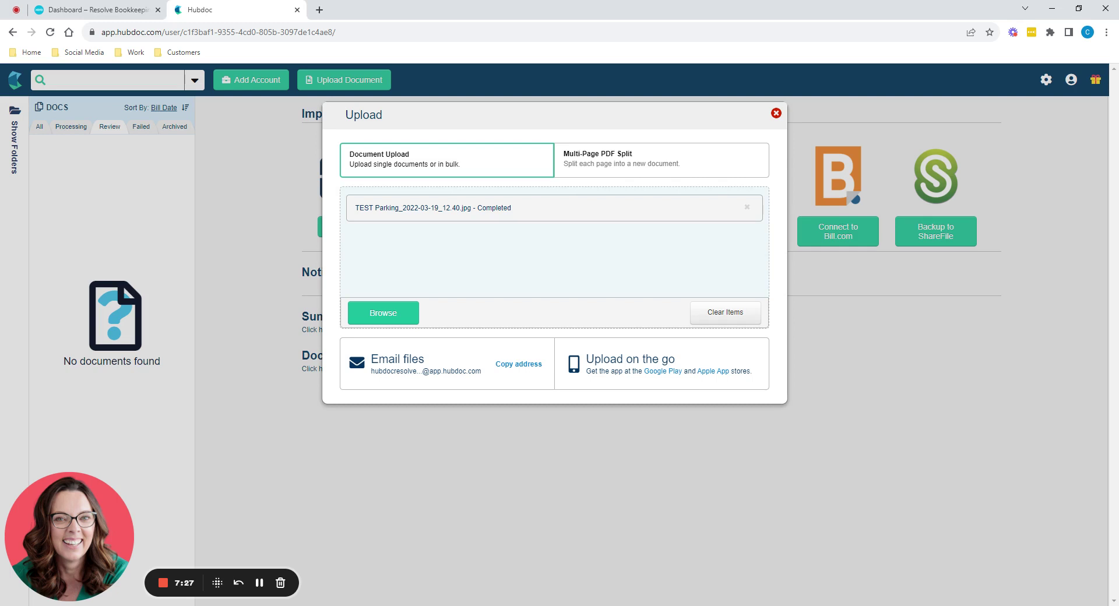
{"action": "left_click_drag", "start_coordinate": [430, 283], "coordinate": [430, 283]}
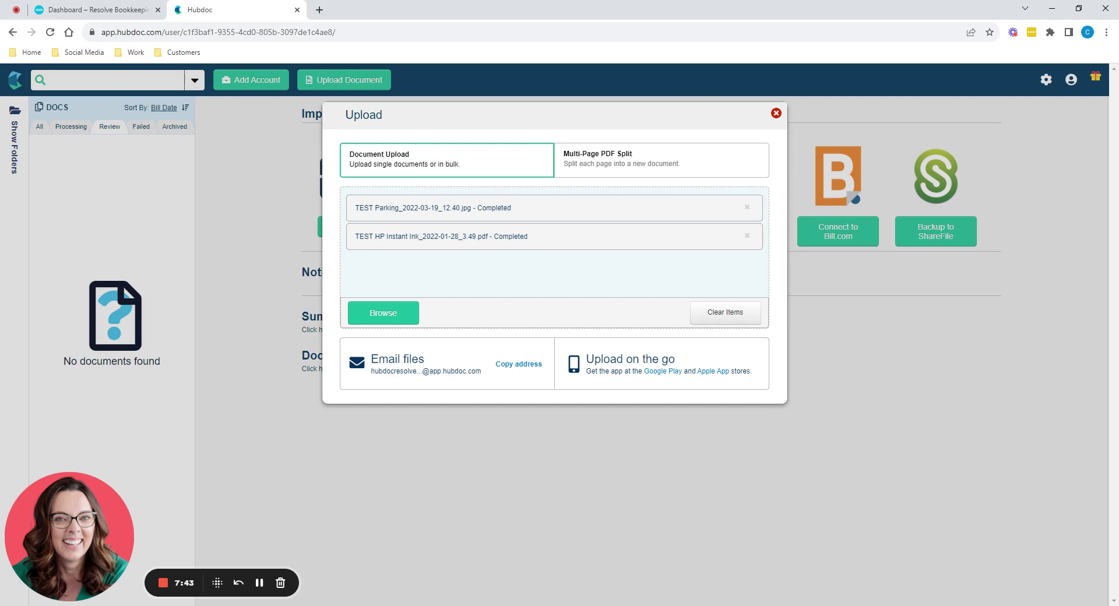
{"action": "left_click_drag", "start_coordinate": [693, 288], "coordinate": [693, 288]}
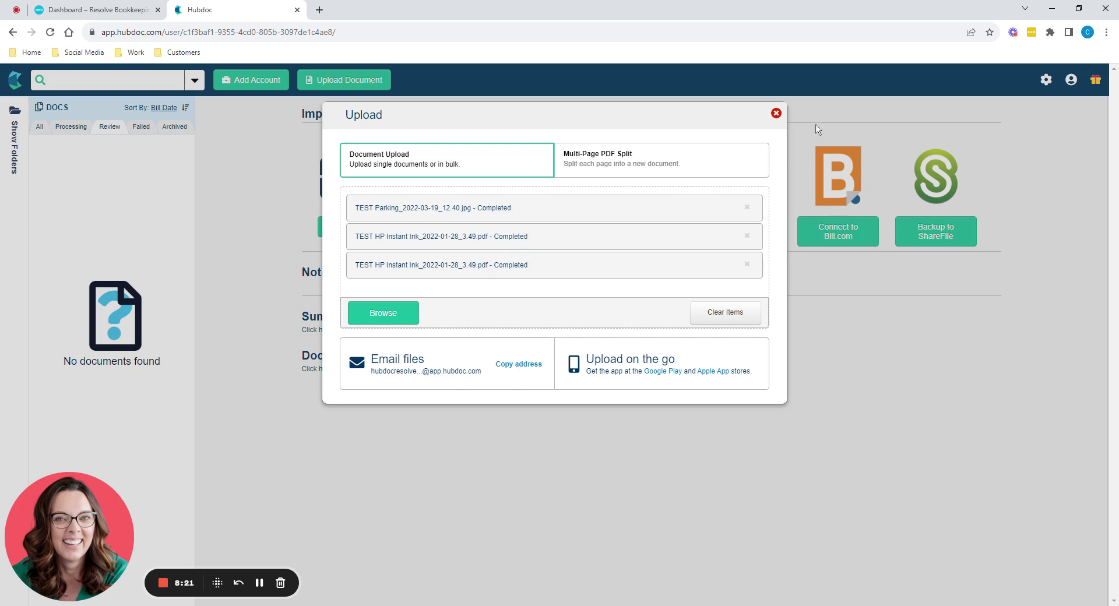
Close the upload window, refresh, and filter Docs to the Review tab showing Car Park and HP Instant Ink.
{"action": "left_click", "coordinate": [776, 114]}
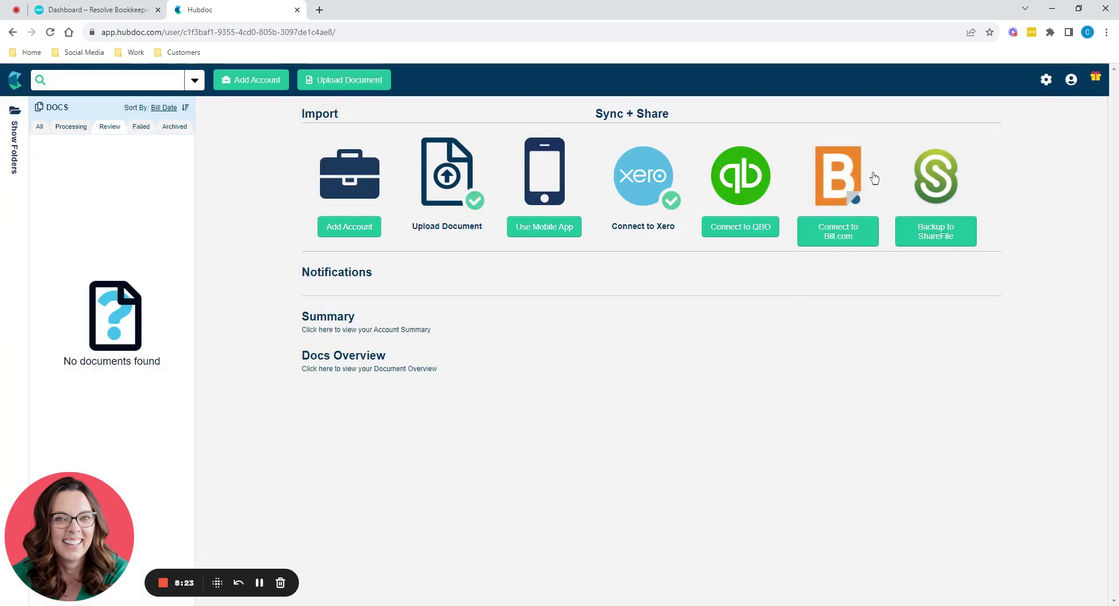
{"action": "left_click", "coordinate": [107, 129]}
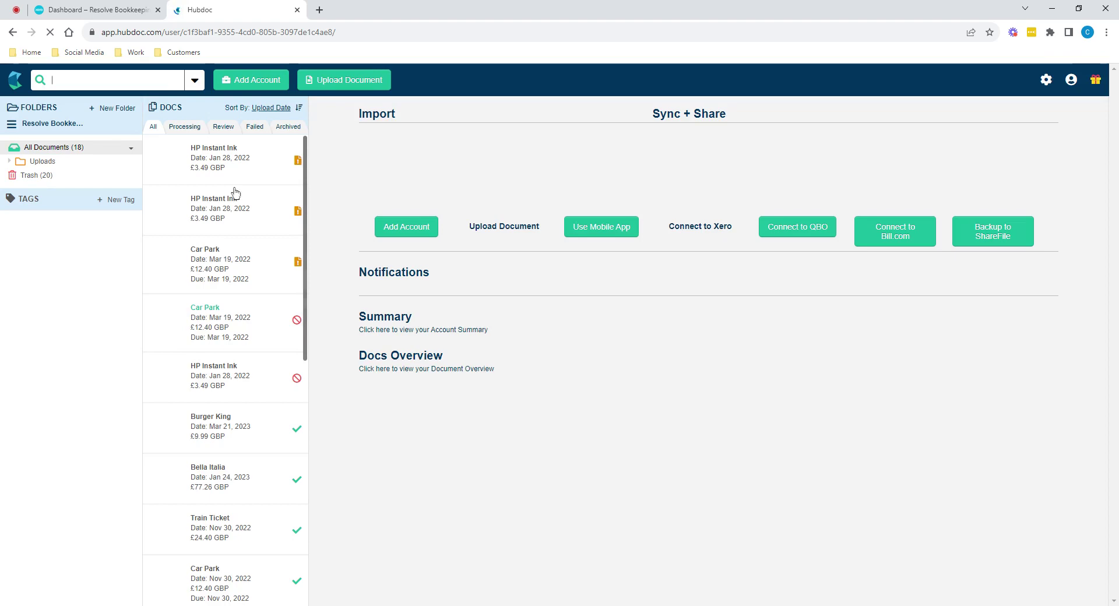
{"action": "left_click", "coordinate": [223, 127]}
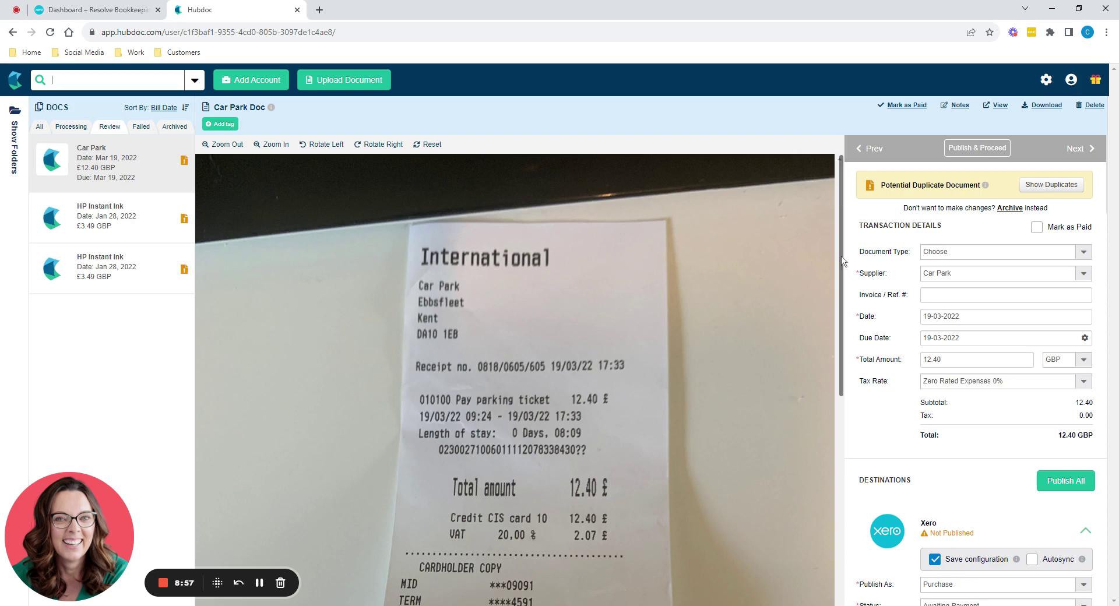
Compare the two Car Park duplicates and move the second copy to the trash.
{"action": "left_click", "coordinate": [1051, 185]}
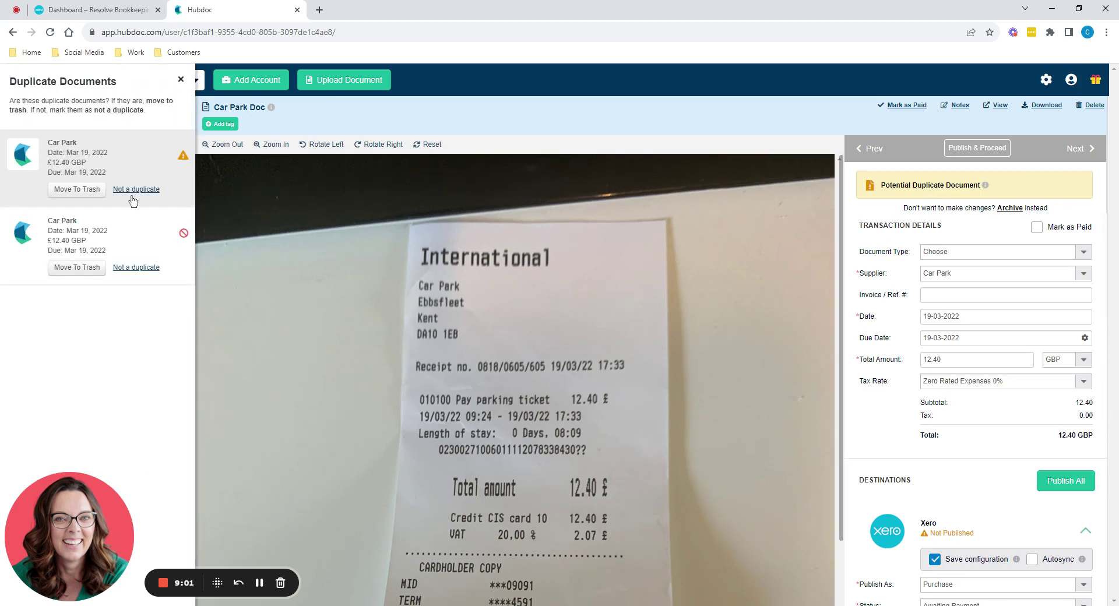
{"action": "left_click", "coordinate": [95, 249]}
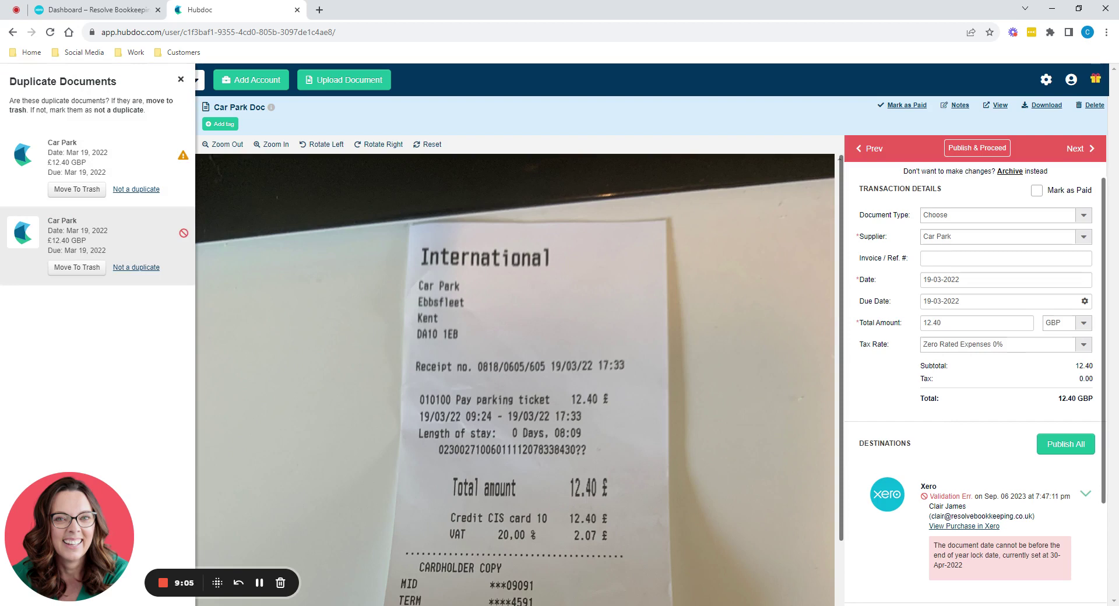
{"action": "left_click", "coordinate": [137, 155]}
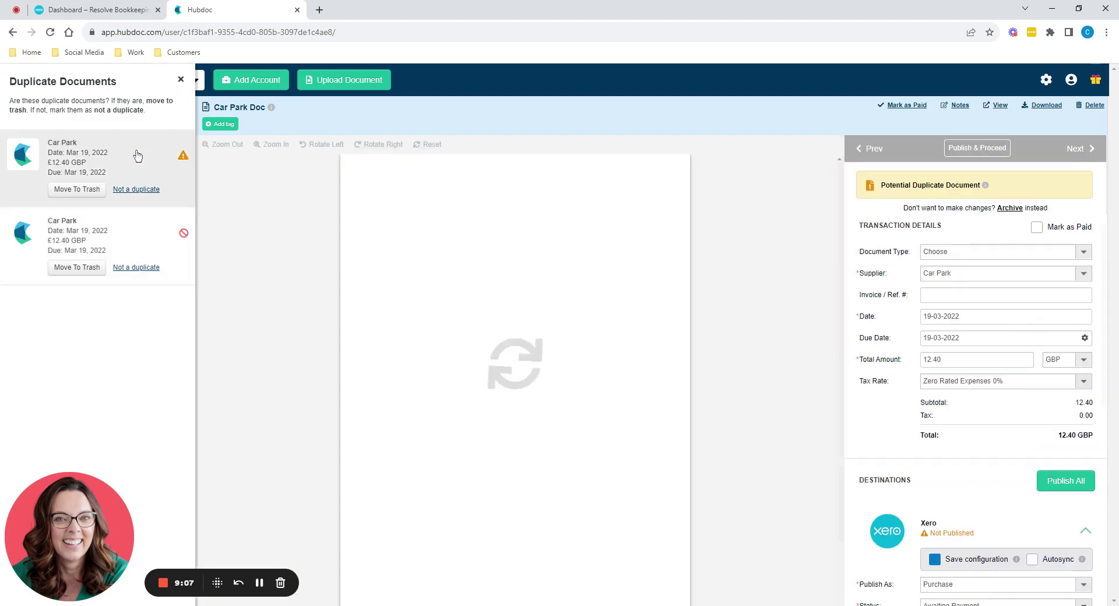
{"action": "left_click", "coordinate": [126, 249]}
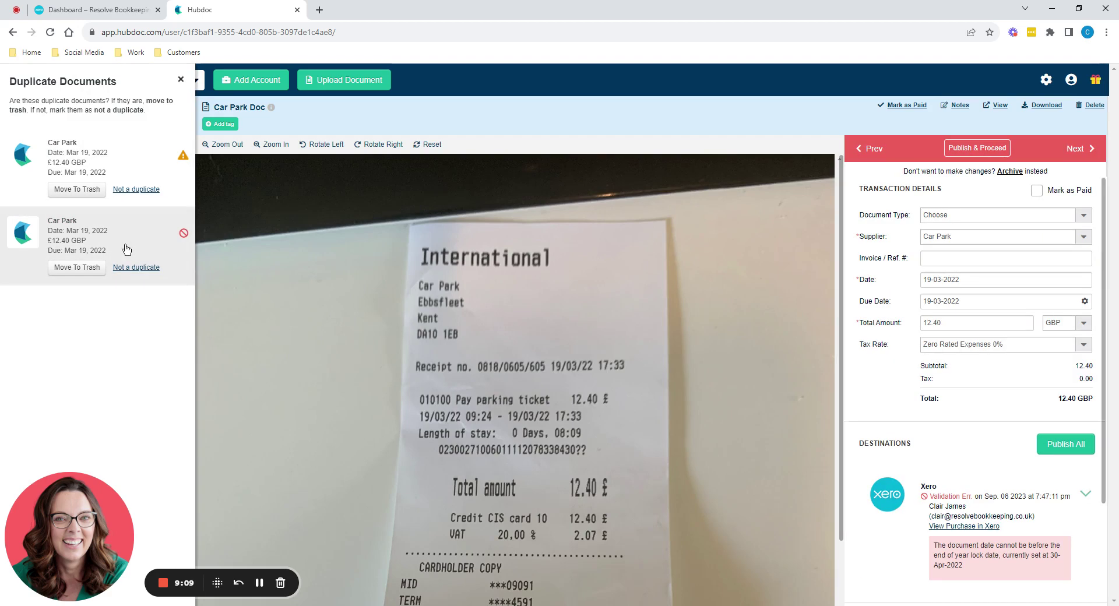
{"action": "left_click", "coordinate": [78, 271]}
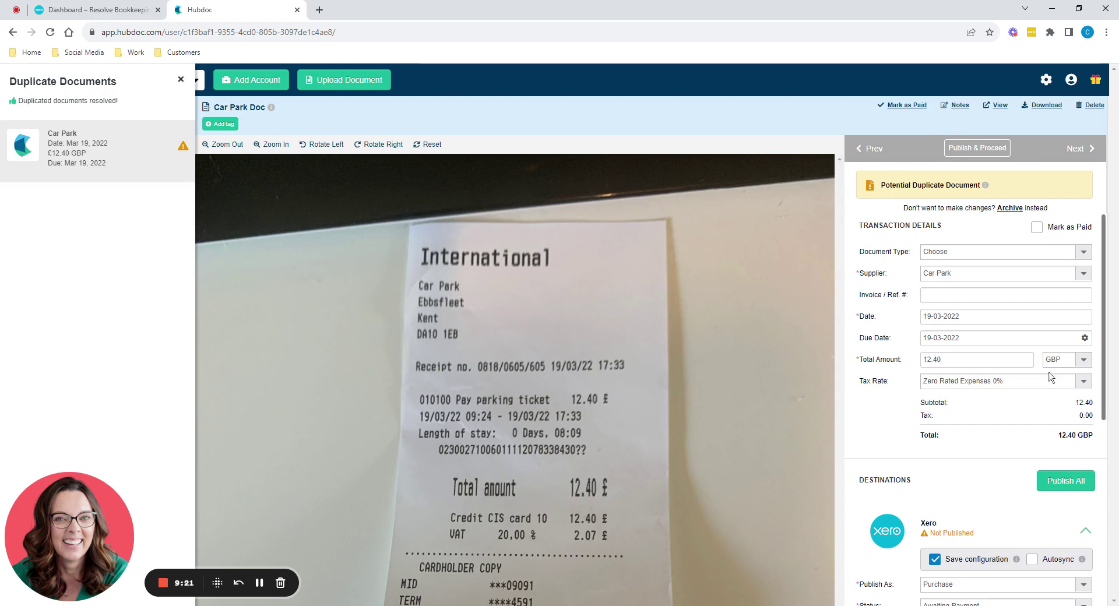
{"action": "scroll", "coordinate": [1051, 375], "scroll_direction": "down", "scroll_amount": 6}
{"action": "scroll", "coordinate": [1051, 377], "scroll_direction": "up", "scroll_amount": 6}
{"action": "scroll", "coordinate": [1059, 332], "scroll_direction": "down", "scroll_amount": 5}
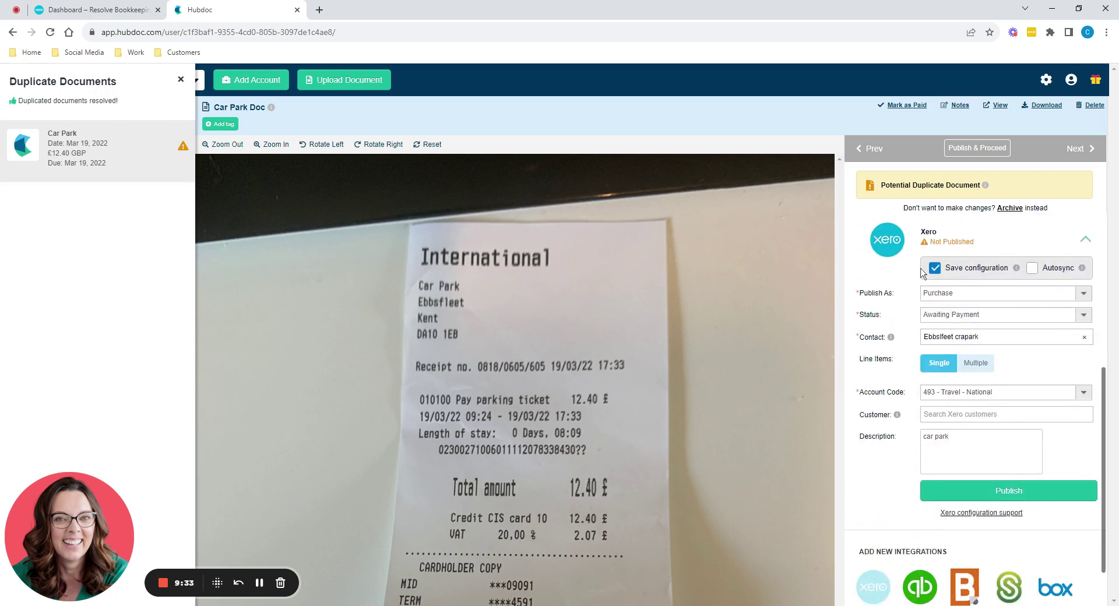
{"action": "scroll", "coordinate": [921, 272], "scroll_direction": "up", "scroll_amount": 4}
{"action": "scroll", "coordinate": [921, 272], "scroll_direction": "up", "scroll_amount": 1}
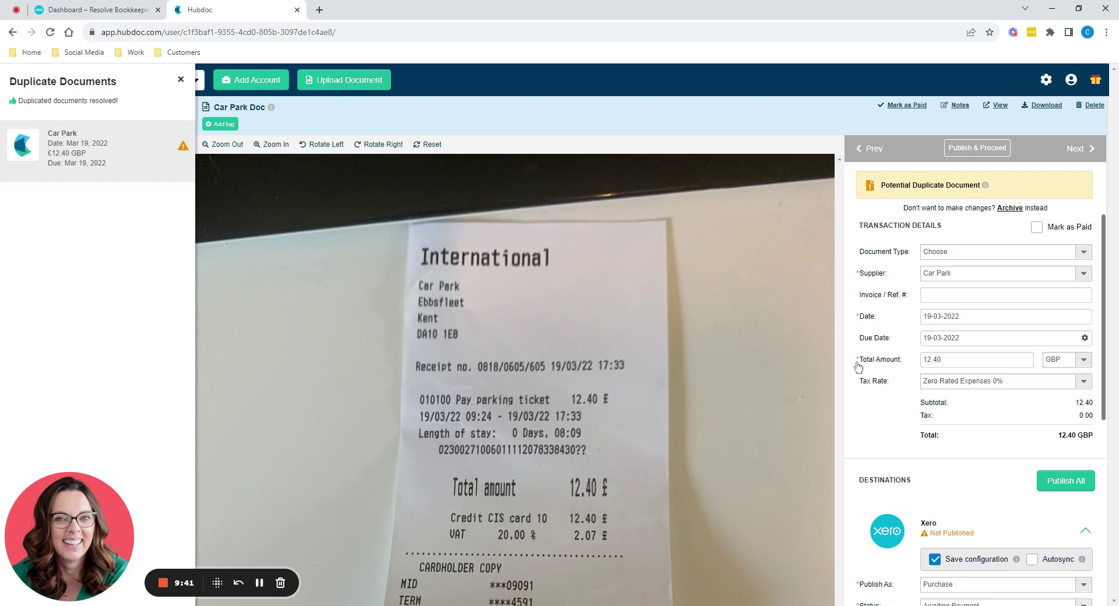
{"action": "scroll", "coordinate": [860, 379], "scroll_direction": "down", "scroll_amount": 3}
{"action": "scroll", "coordinate": [870, 461], "scroll_direction": "up", "scroll_amount": 3}
{"action": "left_click", "coordinate": [959, 316]}
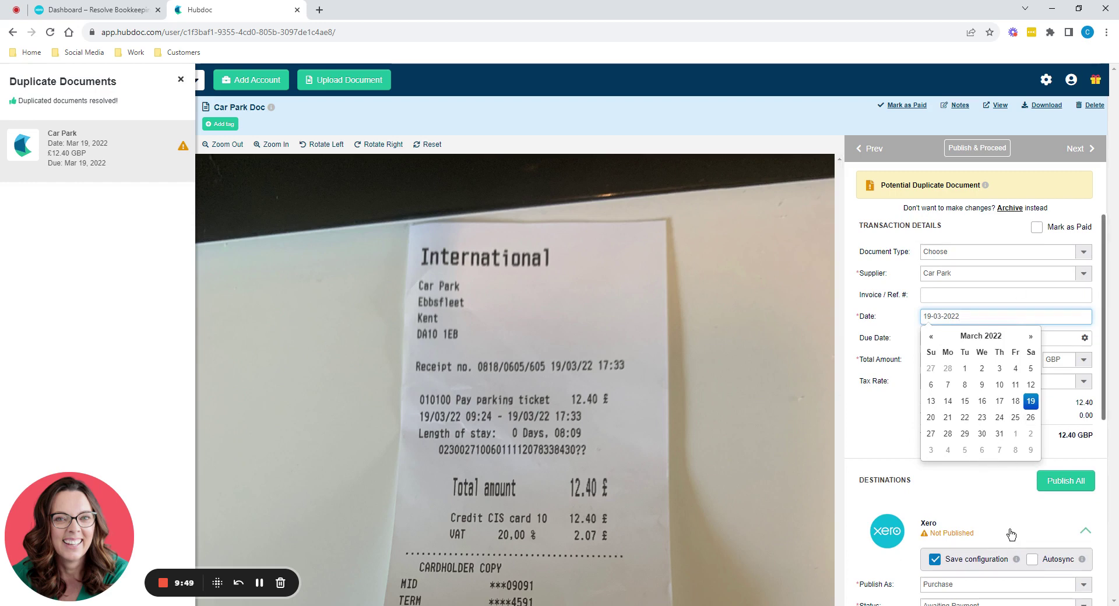
{"action": "left_click", "coordinate": [876, 454]}
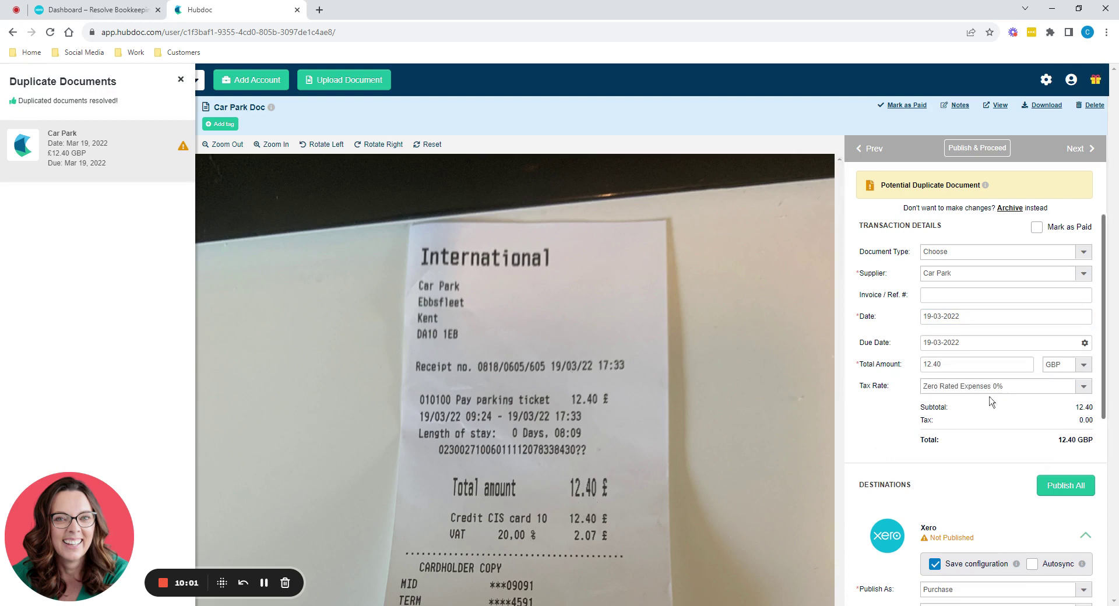
{"action": "scroll", "coordinate": [991, 401], "scroll_direction": "down", "scroll_amount": 1}
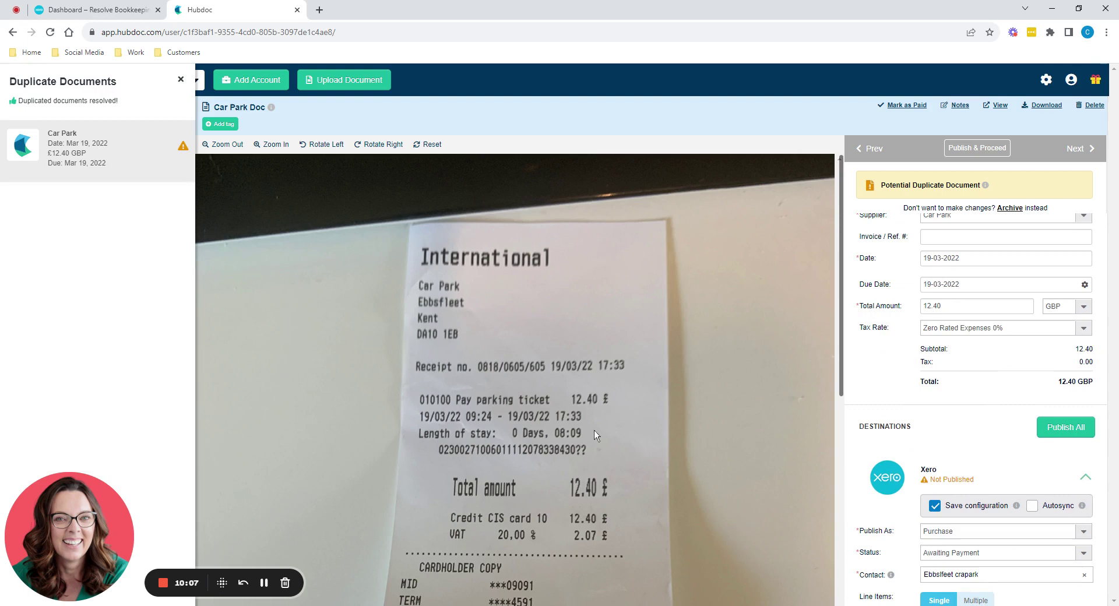
{"action": "scroll", "coordinate": [578, 374], "scroll_direction": "down", "scroll_amount": 4}
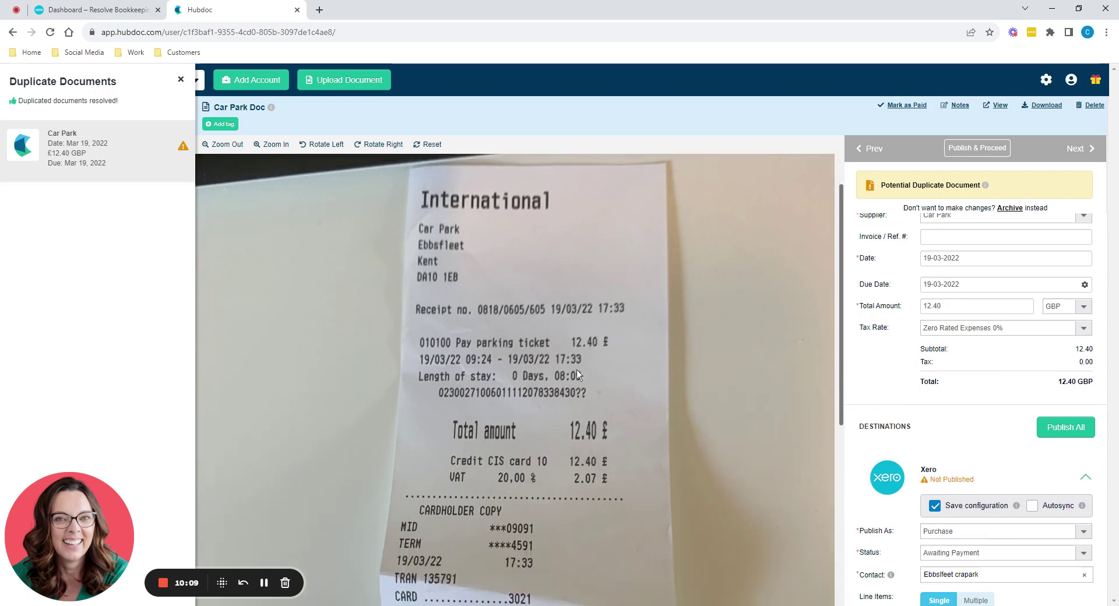
{"action": "scroll", "coordinate": [579, 374], "scroll_direction": "down", "scroll_amount": 4}
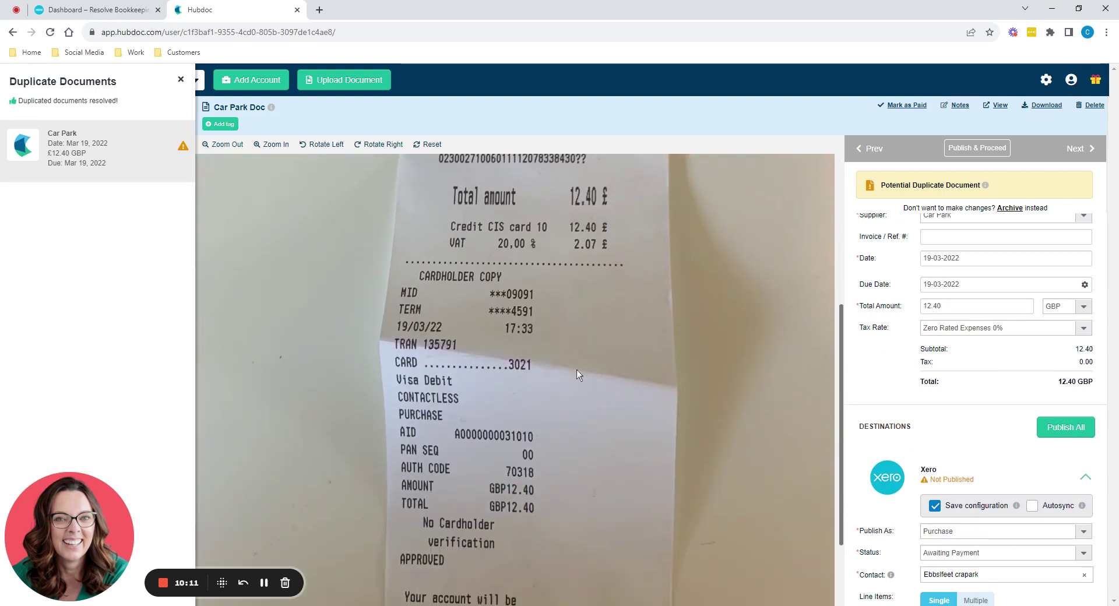
{"action": "scroll", "coordinate": [499, 278], "scroll_direction": "up", "scroll_amount": 5}
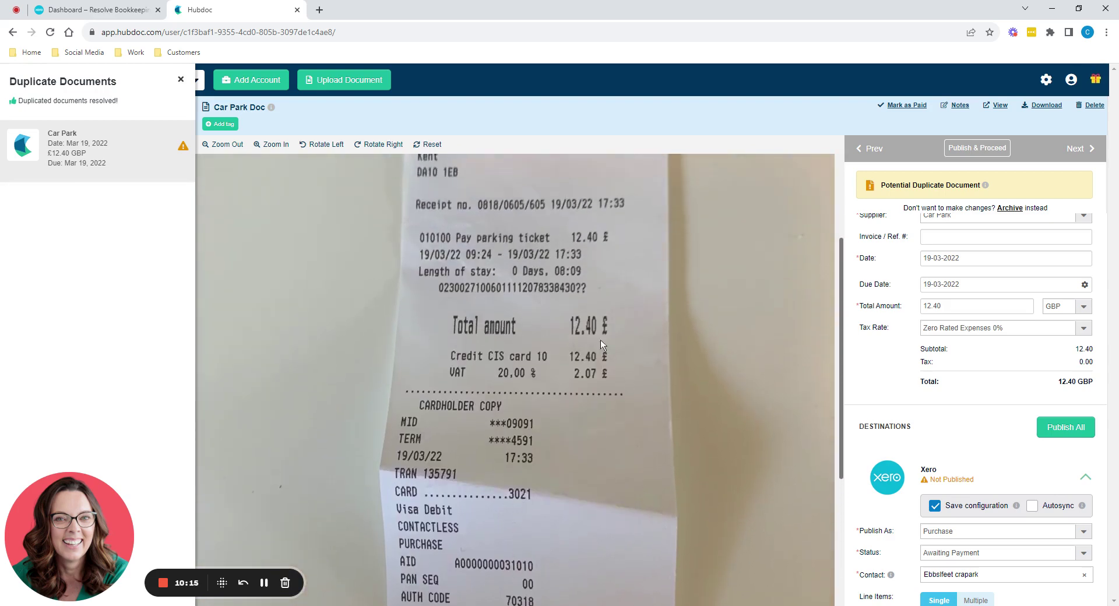
{"action": "scroll", "coordinate": [579, 382], "scroll_direction": "up", "scroll_amount": 1}
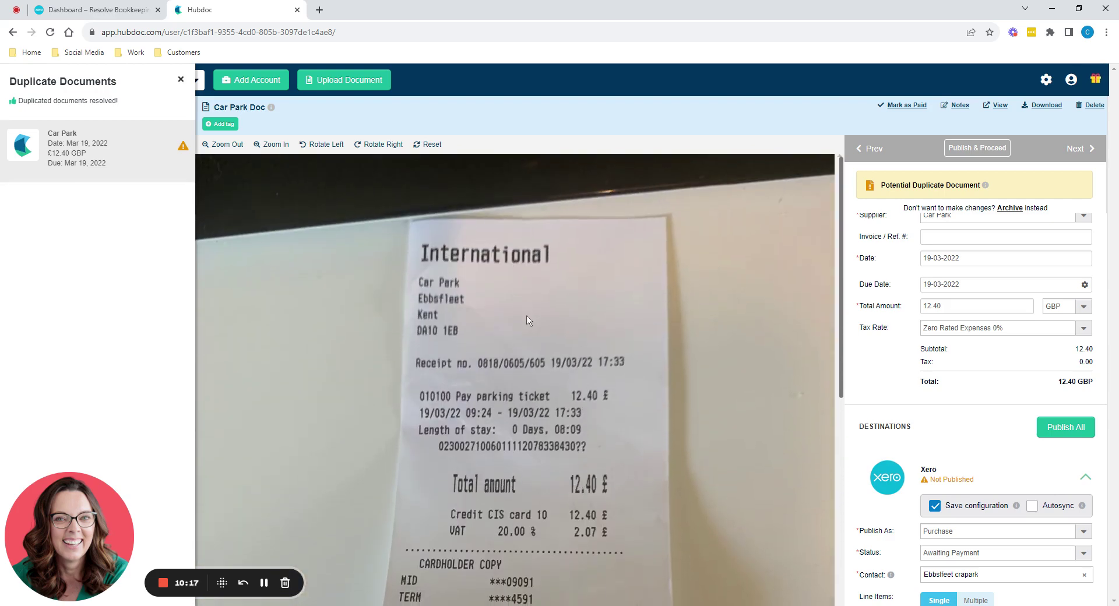
{"action": "scroll", "coordinate": [527, 320], "scroll_direction": "down", "scroll_amount": 5}
{"action": "scroll", "coordinate": [526, 319], "scroll_direction": "up", "scroll_amount": 5}
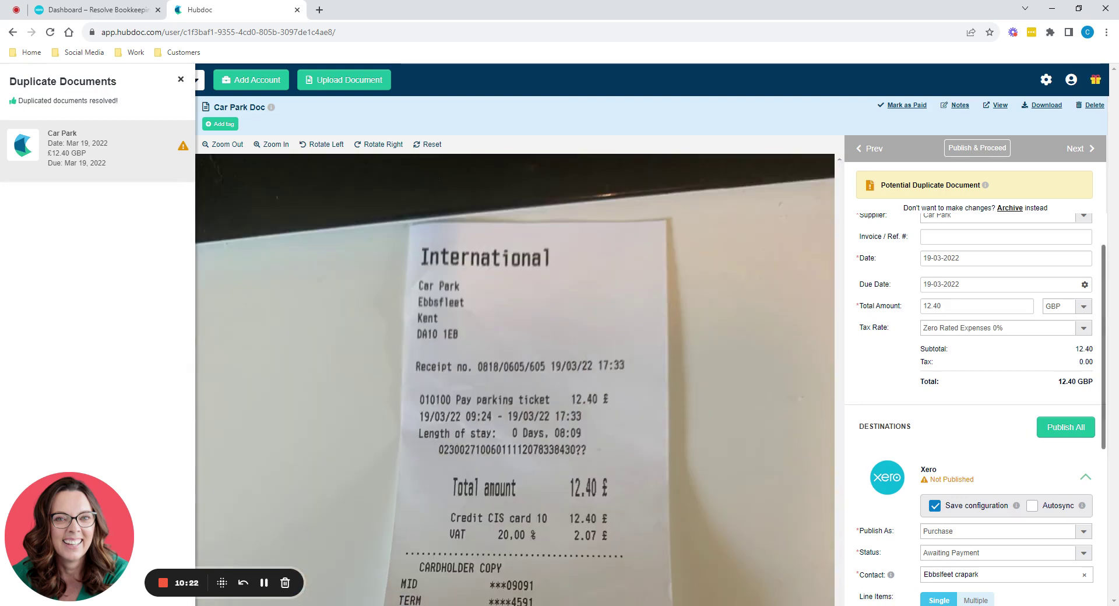
{"action": "scroll", "coordinate": [974, 385], "scroll_direction": "down", "scroll_amount": 1}
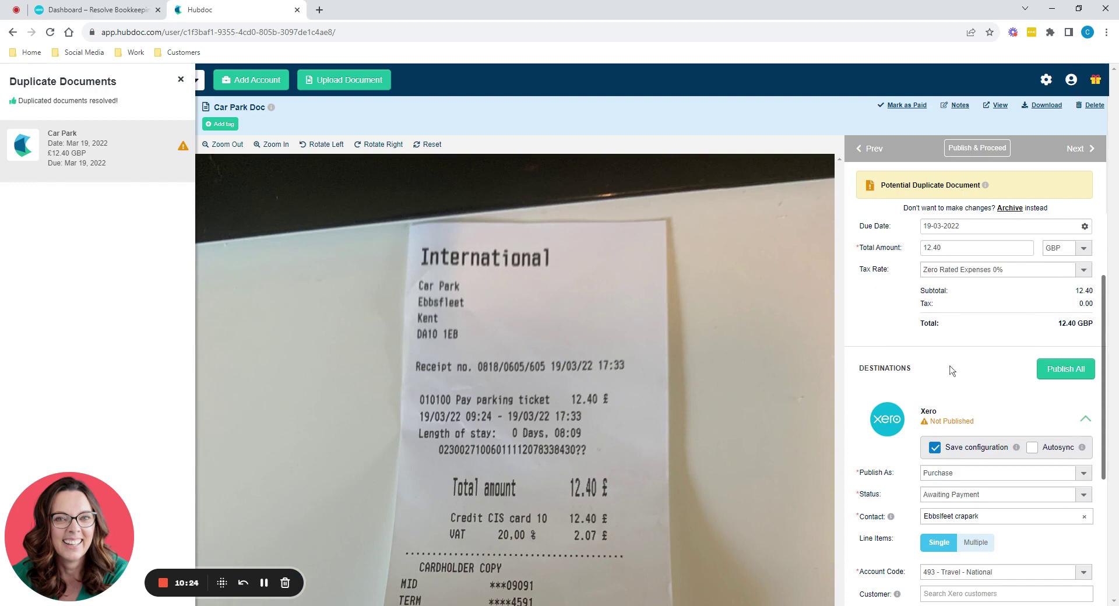
{"action": "scroll", "coordinate": [953, 370], "scroll_direction": "down", "scroll_amount": 1}
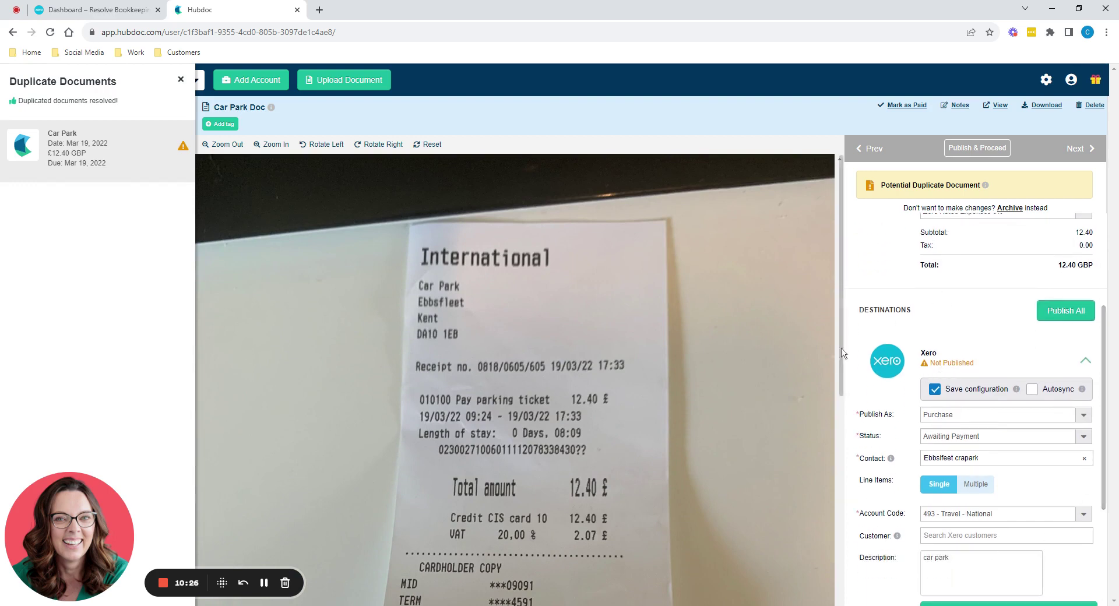
{"action": "scroll", "coordinate": [979, 477], "scroll_direction": "down", "scroll_amount": 1}
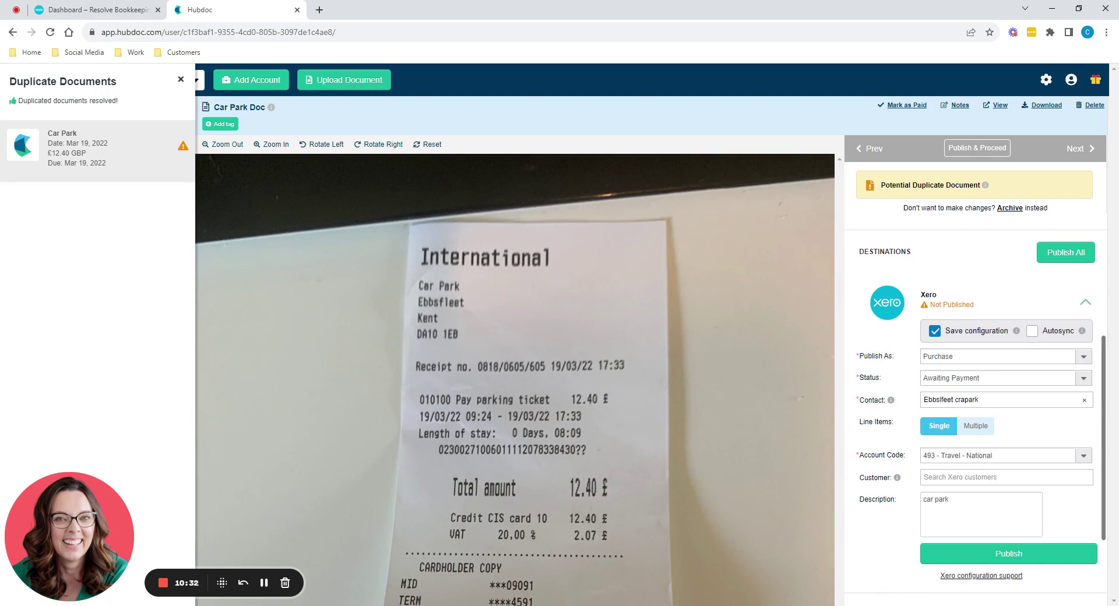
{"action": "left_click", "coordinate": [1083, 380]}
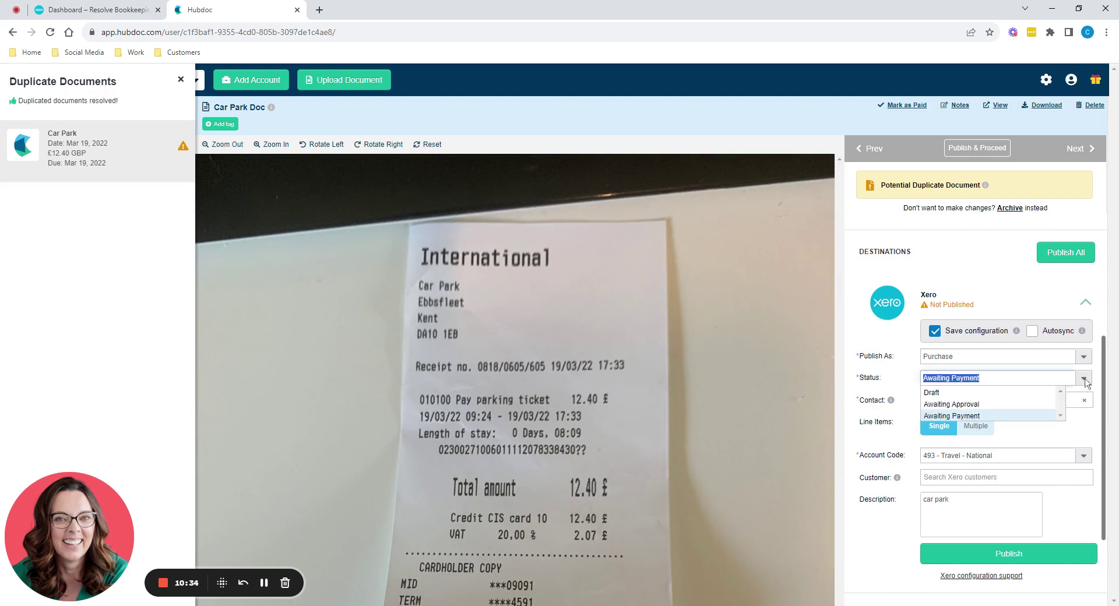
{"action": "left_click", "coordinate": [996, 394]}
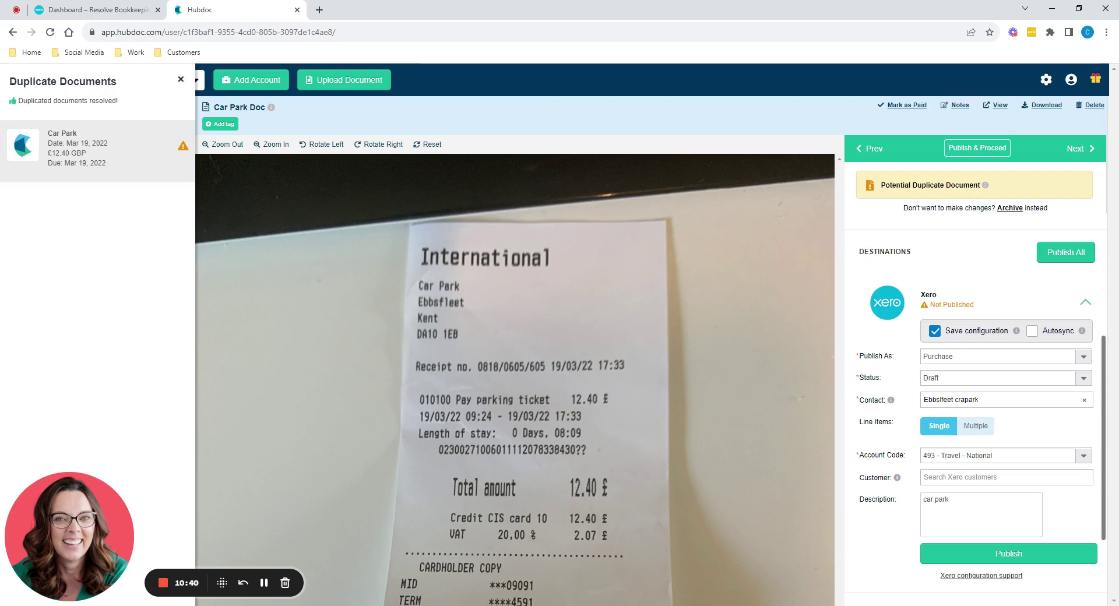
{"action": "left_click", "coordinate": [1083, 377]}
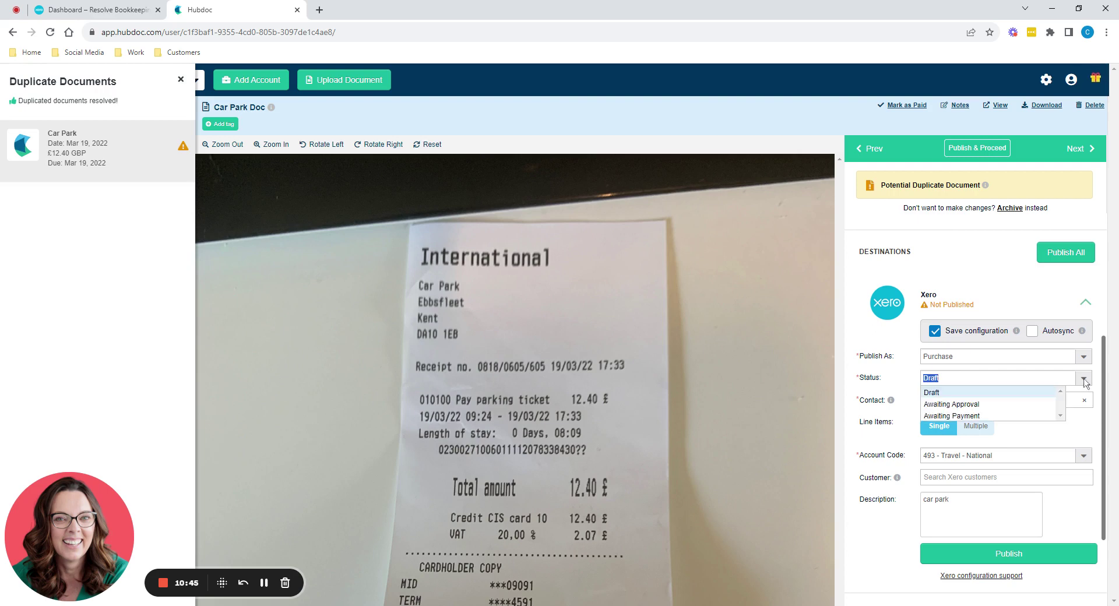
{"action": "left_click", "coordinate": [961, 416]}
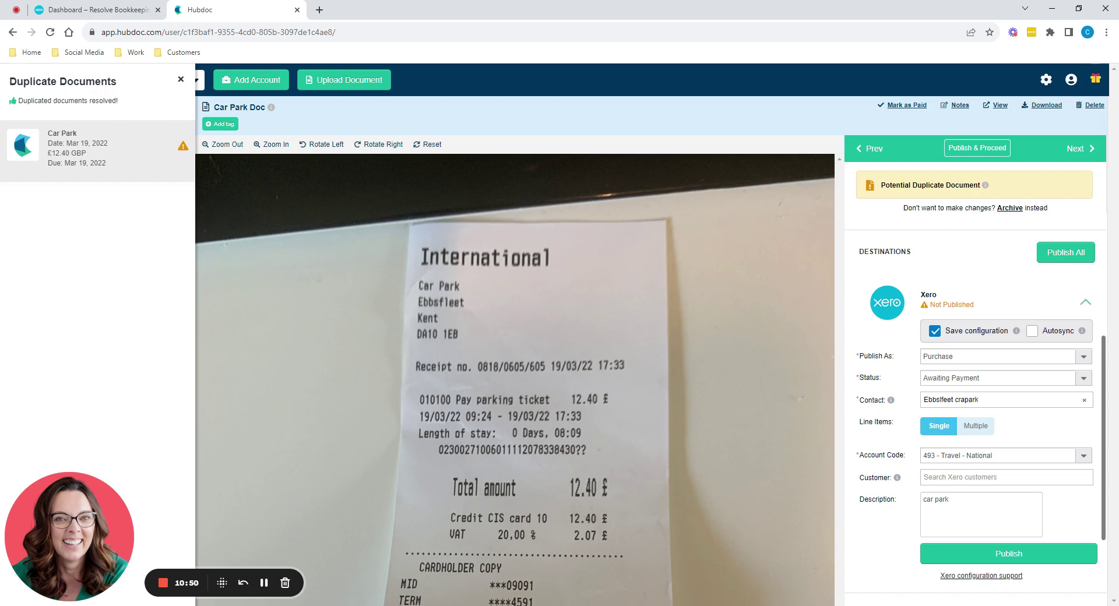
{"action": "left_click", "coordinate": [1084, 378]}
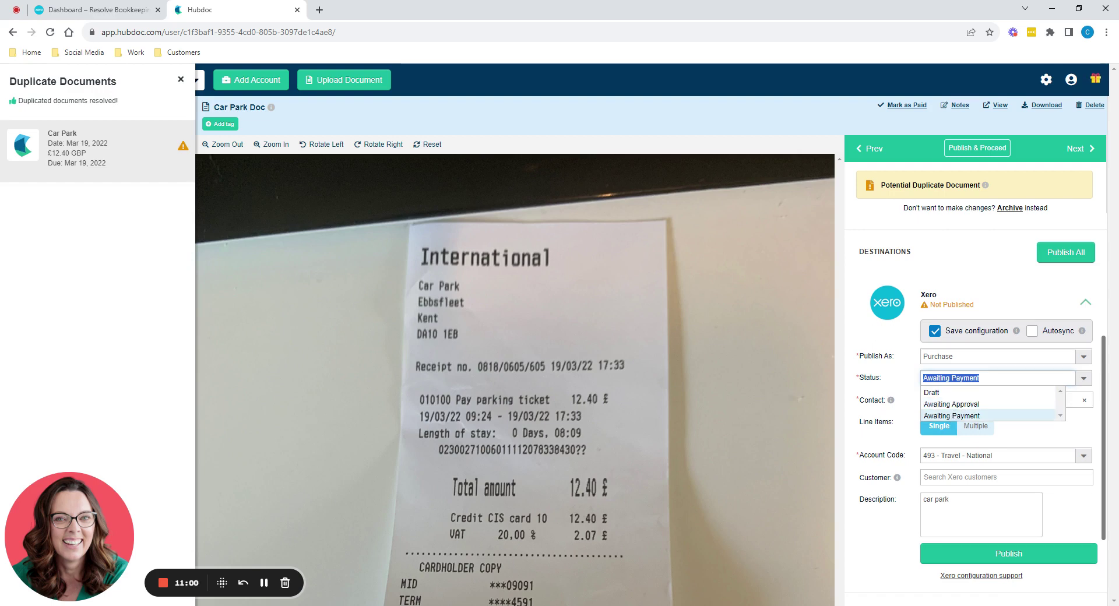
Create and assign Xero contact 'Ebbsfleet carpark', keeping Awaiting Payment and account code 493 - Travel - National.
{"action": "left_click", "coordinate": [951, 416]}
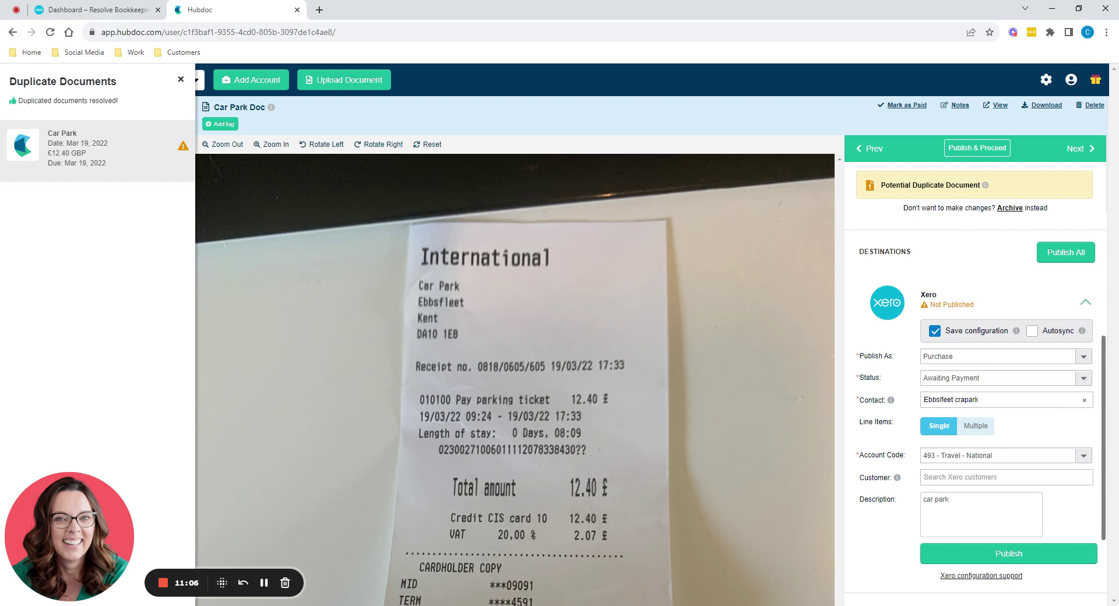
{"action": "left_click", "coordinate": [981, 400]}
{"action": "key", "text": "BackSpace"}
{"action": "key", "text": "BackSpace"}
{"action": "key", "text": "BackSpace"}
{"action": "key", "text": "BackSpace"}
{"action": "key", "text": "BackSpace"}
{"action": "key", "text": "BackSpace"}
{"action": "key", "text": "BackSpace"}
{"action": "key", "text": "BackSpace"}
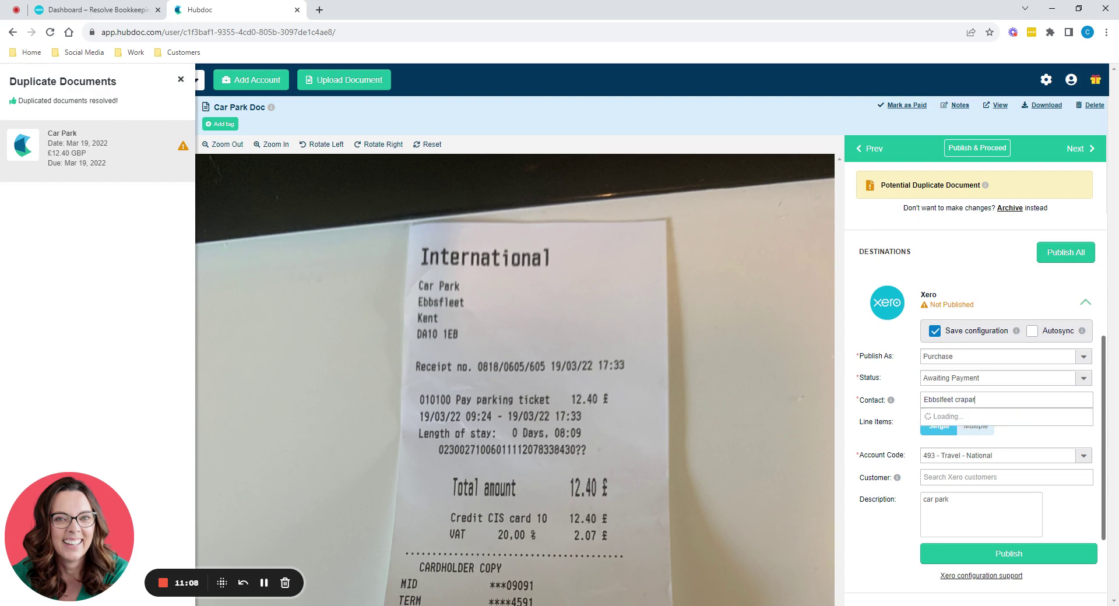
{"action": "key", "text": "BackSpace"}
{"action": "key", "text": "BackSpace"}
{"action": "key", "text": "BackSpace"}
{"action": "key", "text": "BackSpace"}
{"action": "key", "text": "BackSpace"}
{"action": "type", "text": "fleet"}
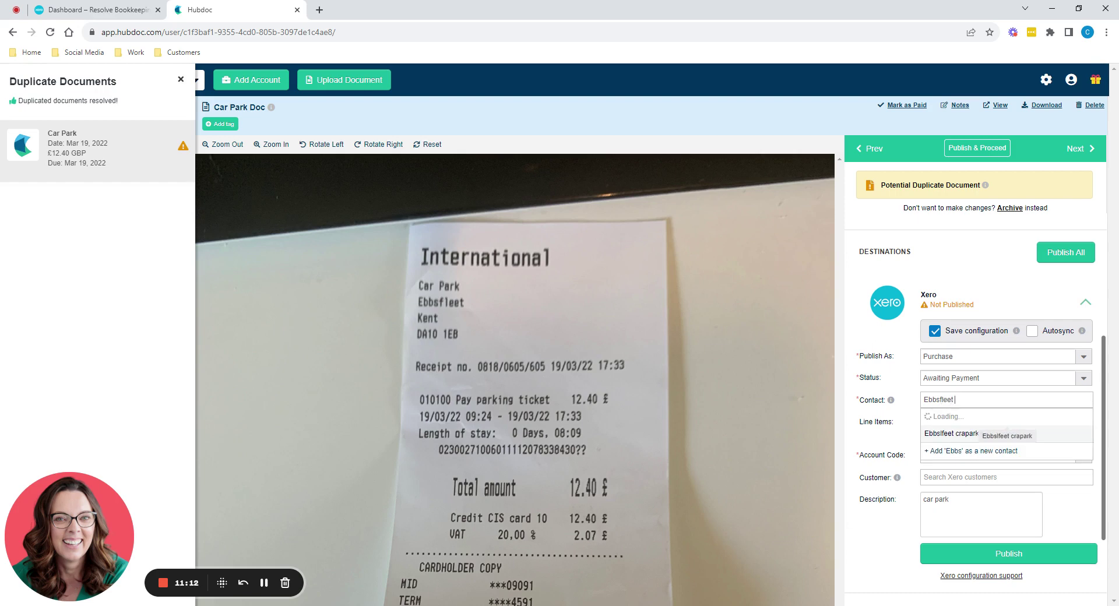
{"action": "type", "text": " carp"}
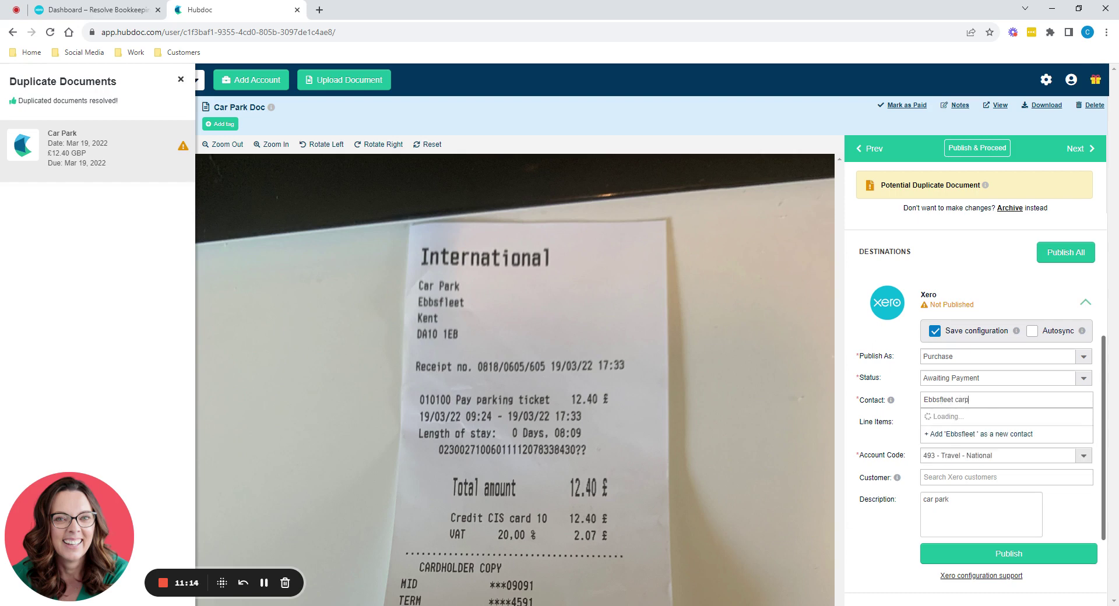
{"action": "type", "text": "ark"}
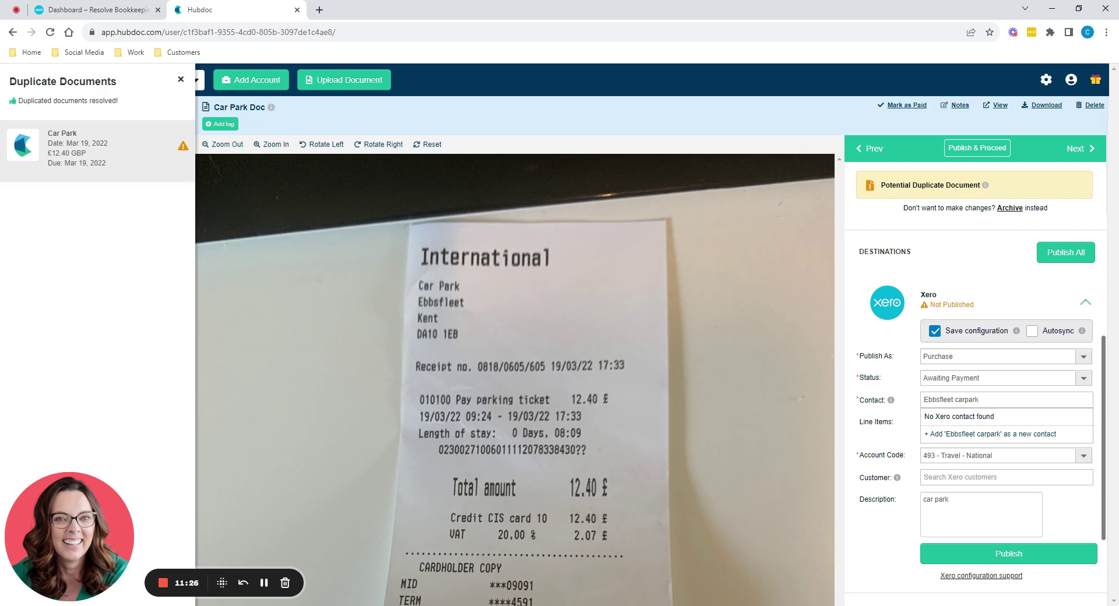
{"action": "left_click", "coordinate": [966, 437]}
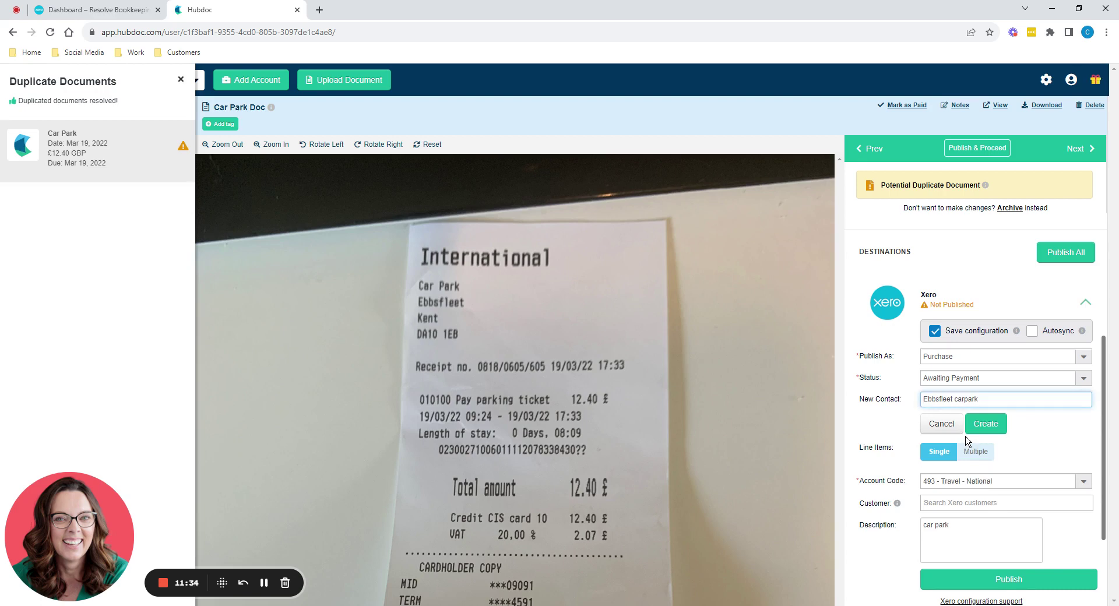
{"action": "left_click", "coordinate": [986, 424]}
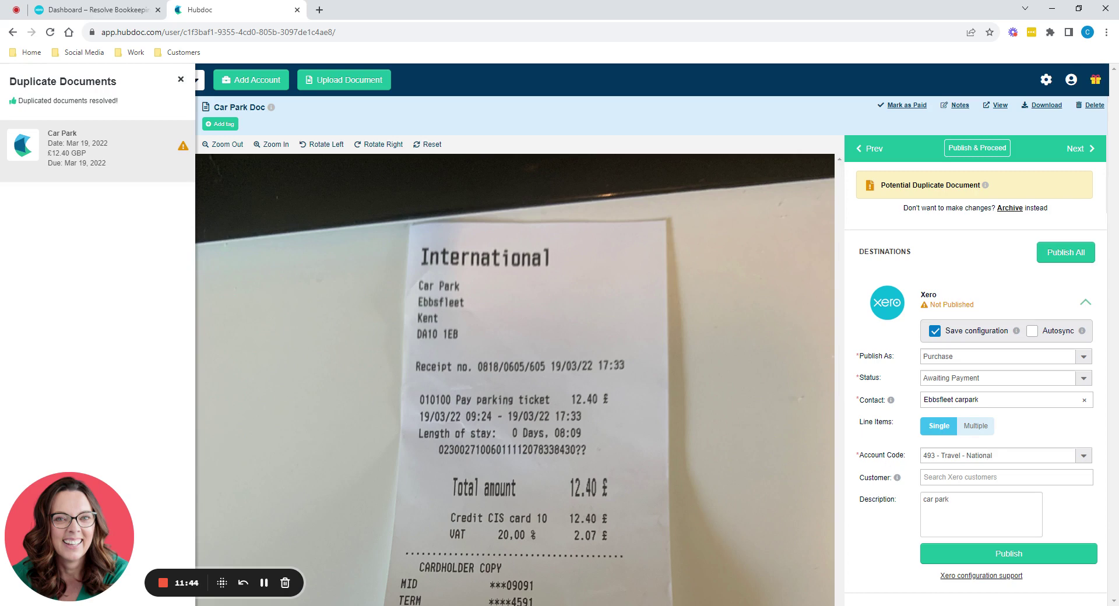
{"action": "left_click", "coordinate": [978, 455]}
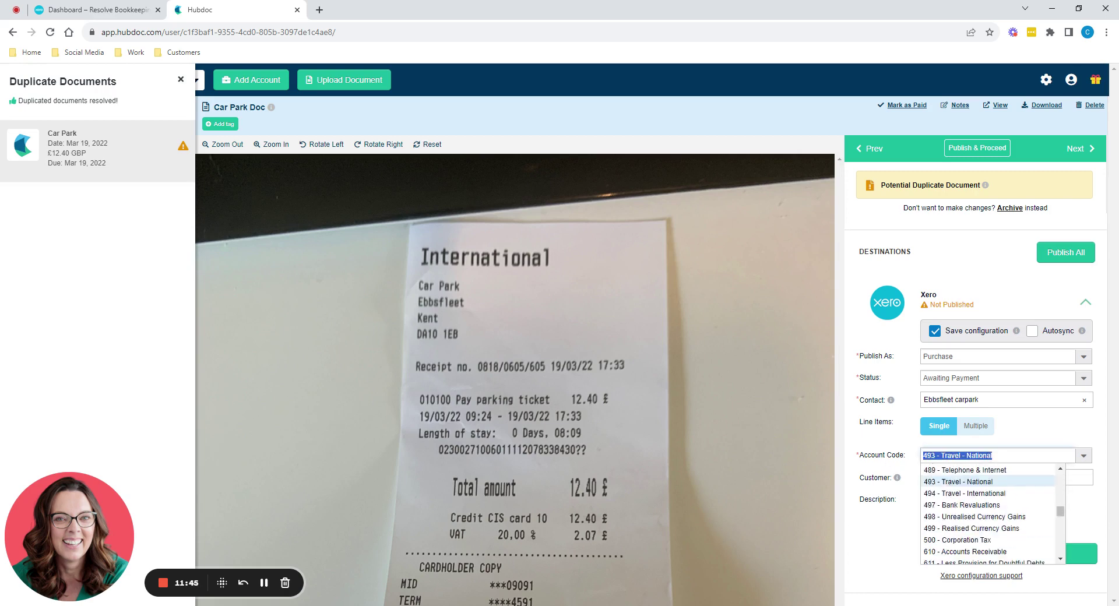
{"action": "left_click", "coordinate": [979, 482]}
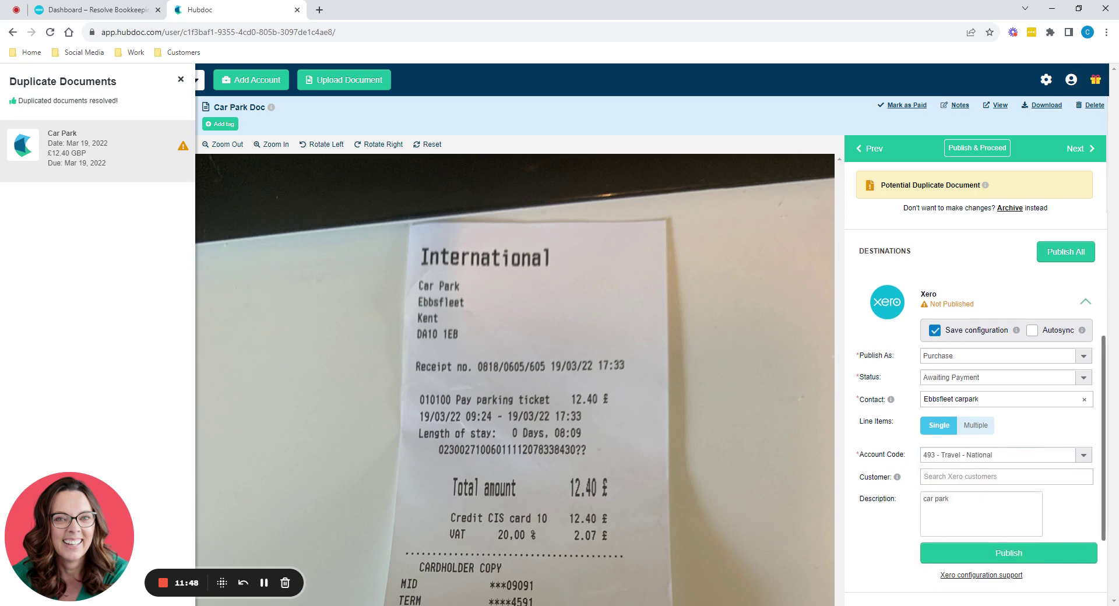
{"action": "scroll", "coordinate": [979, 483], "scroll_direction": "down", "scroll_amount": 1}
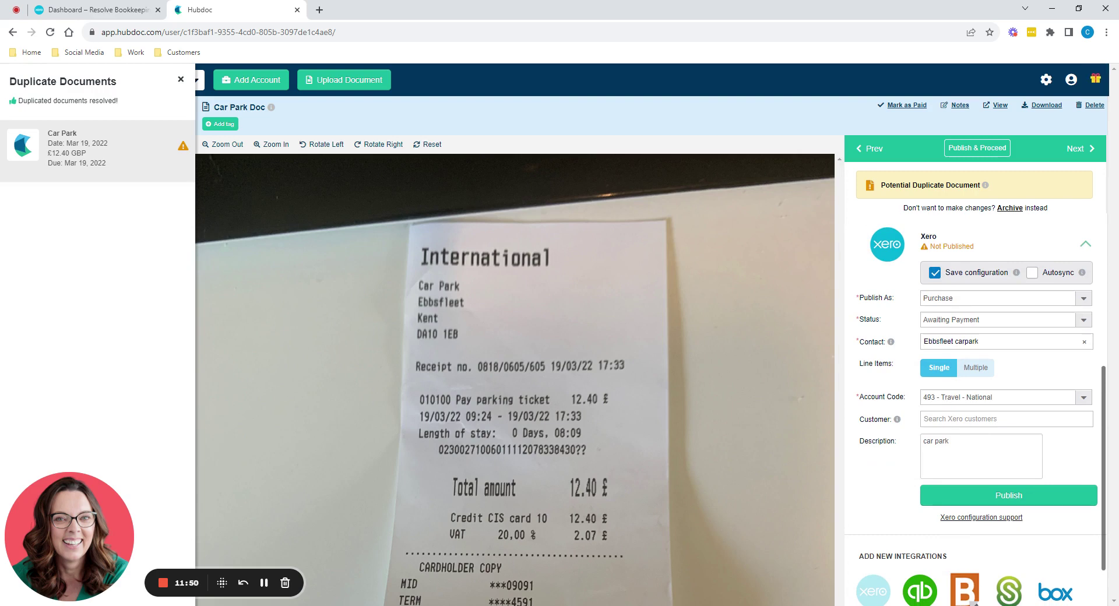
{"action": "scroll", "coordinate": [901, 332], "scroll_direction": "up", "scroll_amount": 2}
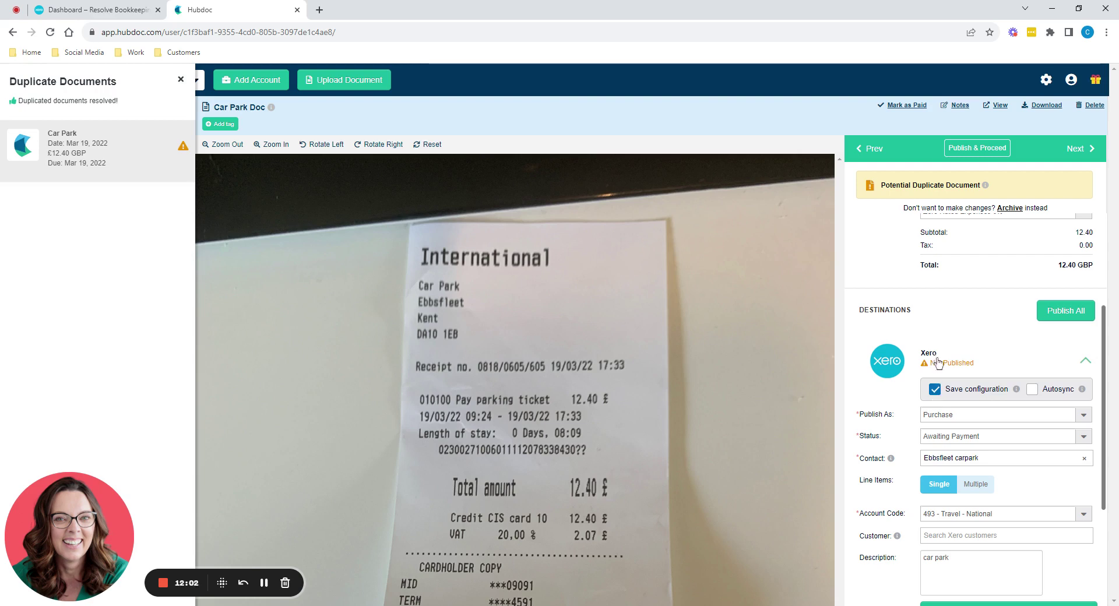
{"action": "scroll", "coordinate": [976, 379], "scroll_direction": "up", "scroll_amount": 3}
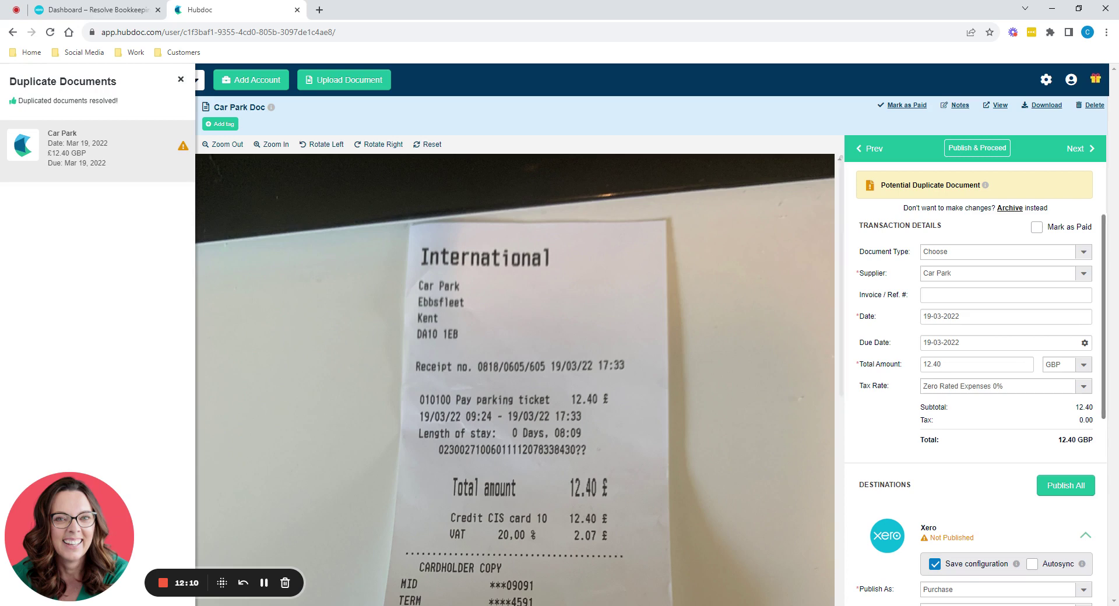
{"action": "scroll", "coordinate": [955, 394], "scroll_direction": "down", "scroll_amount": 2}
{"action": "scroll", "coordinate": [956, 394], "scroll_direction": "down", "scroll_amount": 2}
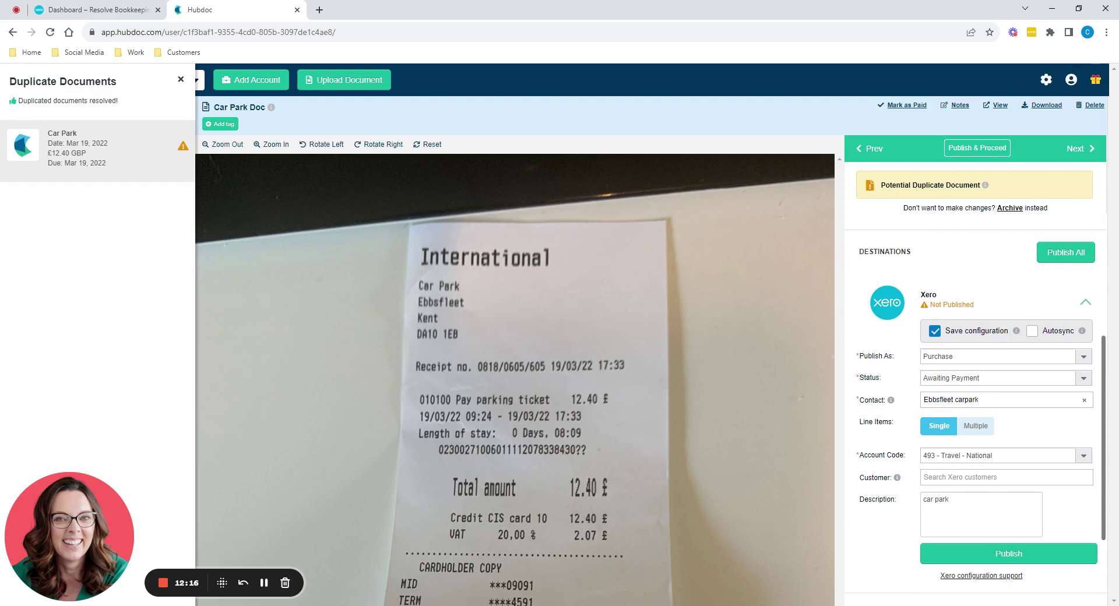
{"action": "scroll", "coordinate": [981, 506], "scroll_direction": "up", "scroll_amount": 4}
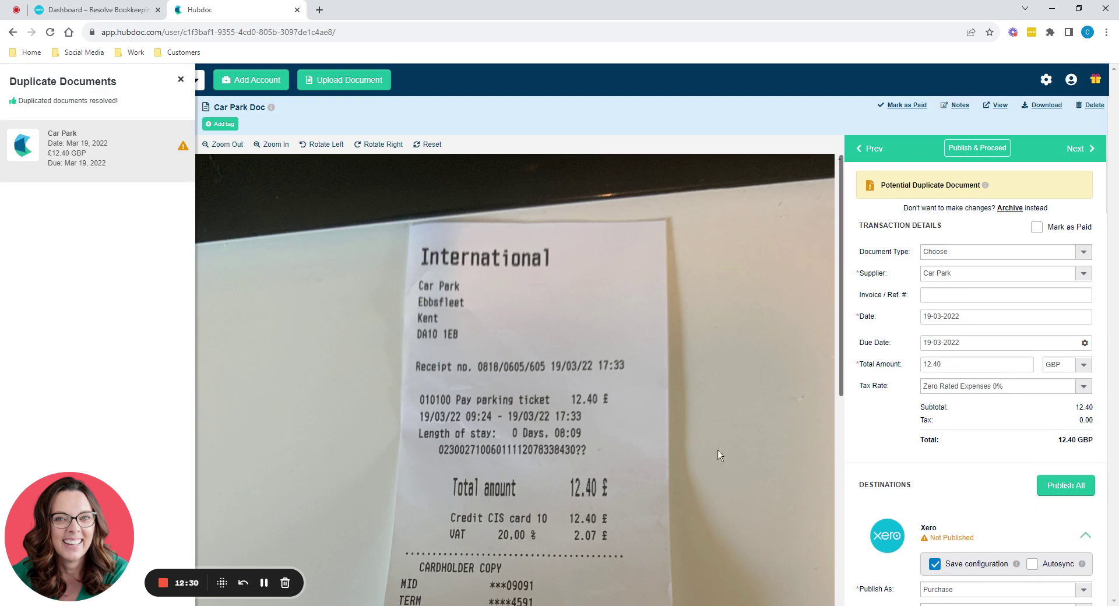
{"action": "scroll", "coordinate": [862, 396], "scroll_direction": "down", "scroll_amount": 3}
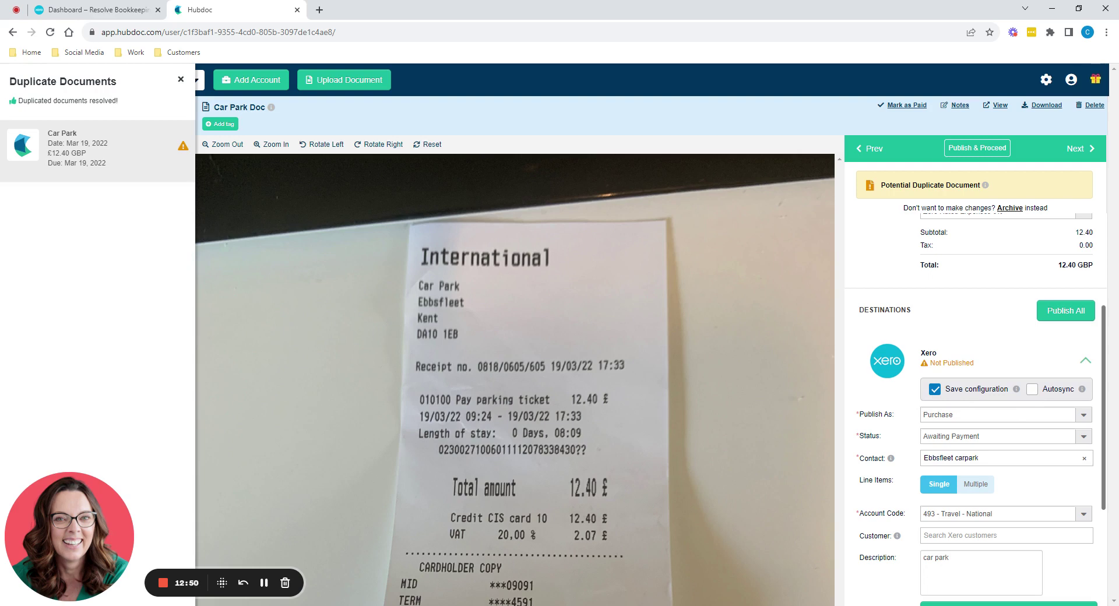
{"action": "scroll", "coordinate": [949, 280], "scroll_direction": "up", "scroll_amount": 1}
{"action": "scroll", "coordinate": [949, 281], "scroll_direction": "up", "scroll_amount": 2}
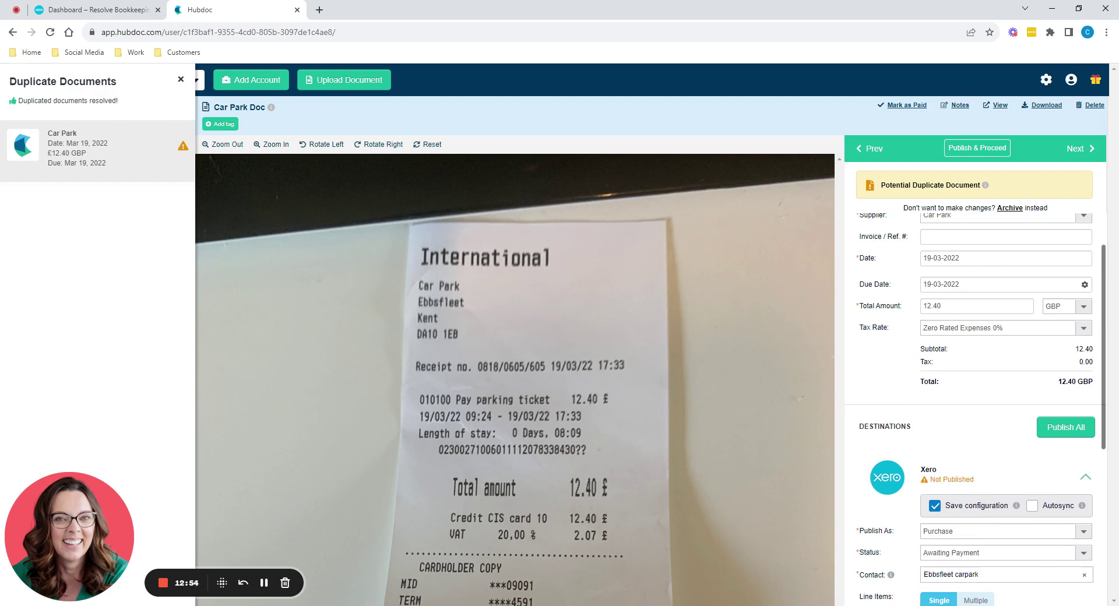
{"action": "scroll", "coordinate": [1032, 394], "scroll_direction": "down", "scroll_amount": 2}
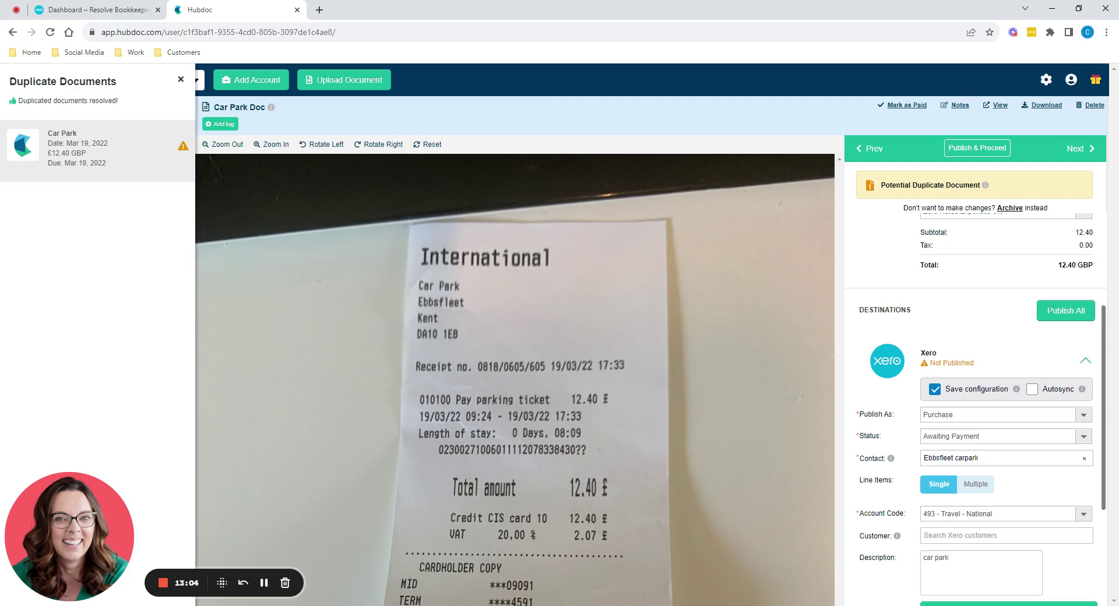
{"action": "scroll", "coordinate": [1000, 364], "scroll_direction": "up", "scroll_amount": 3}
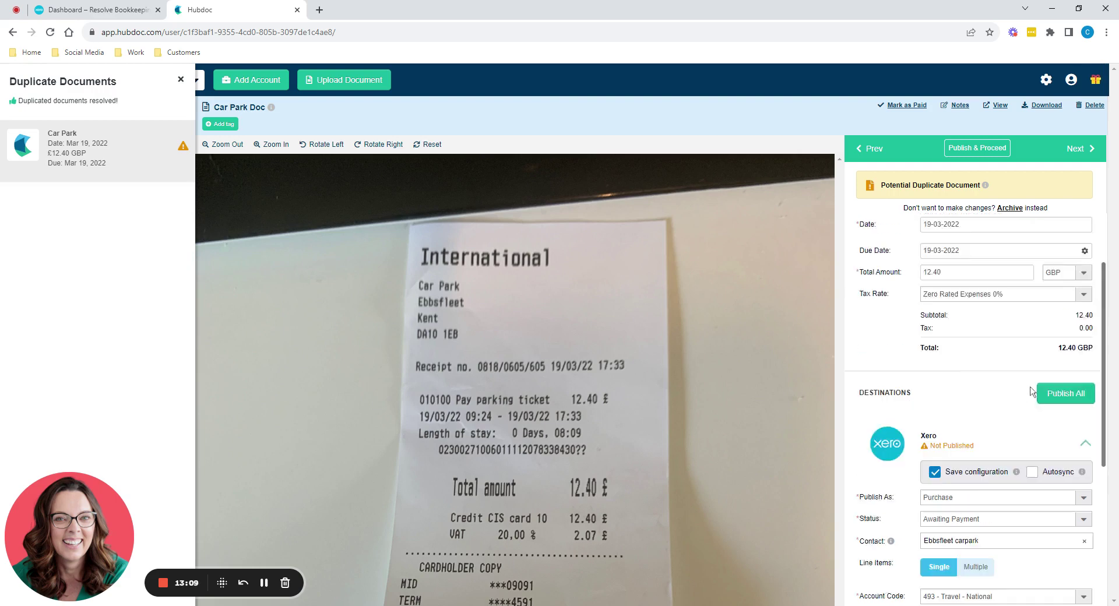
{"action": "scroll", "coordinate": [1025, 496], "scroll_direction": "down", "scroll_amount": 5}
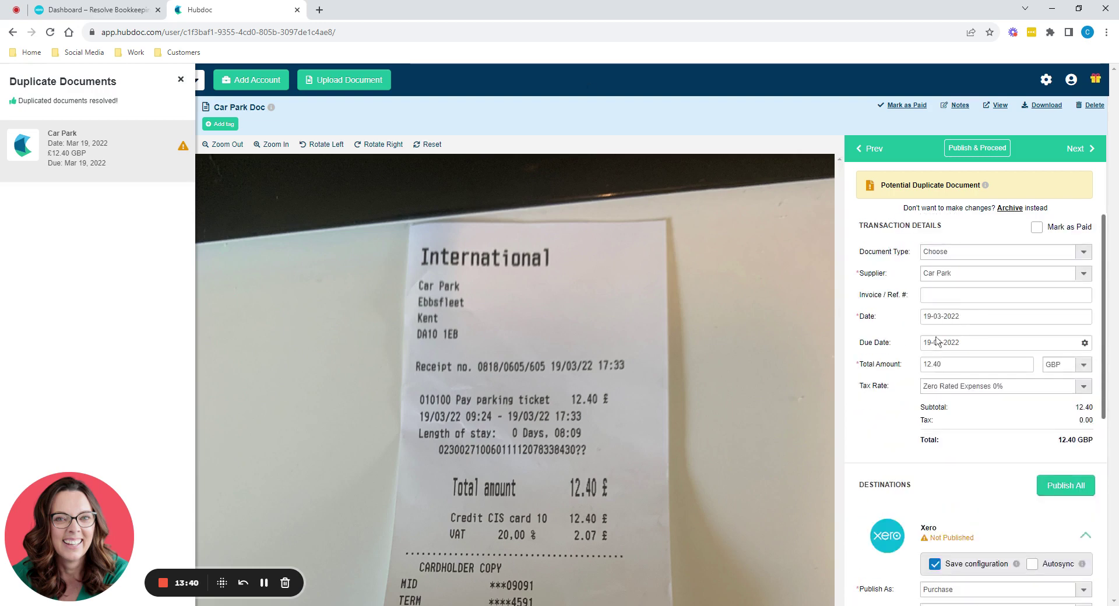
{"action": "scroll", "coordinate": [957, 399], "scroll_direction": "down", "scroll_amount": 1}
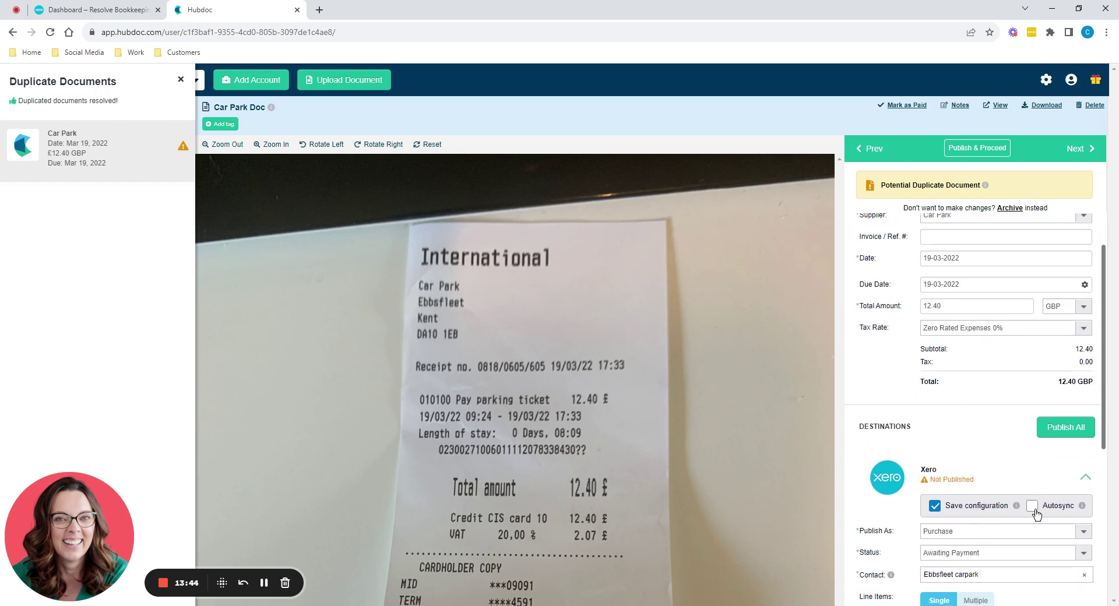
{"action": "scroll", "coordinate": [944, 301], "scroll_direction": "up", "scroll_amount": 1}
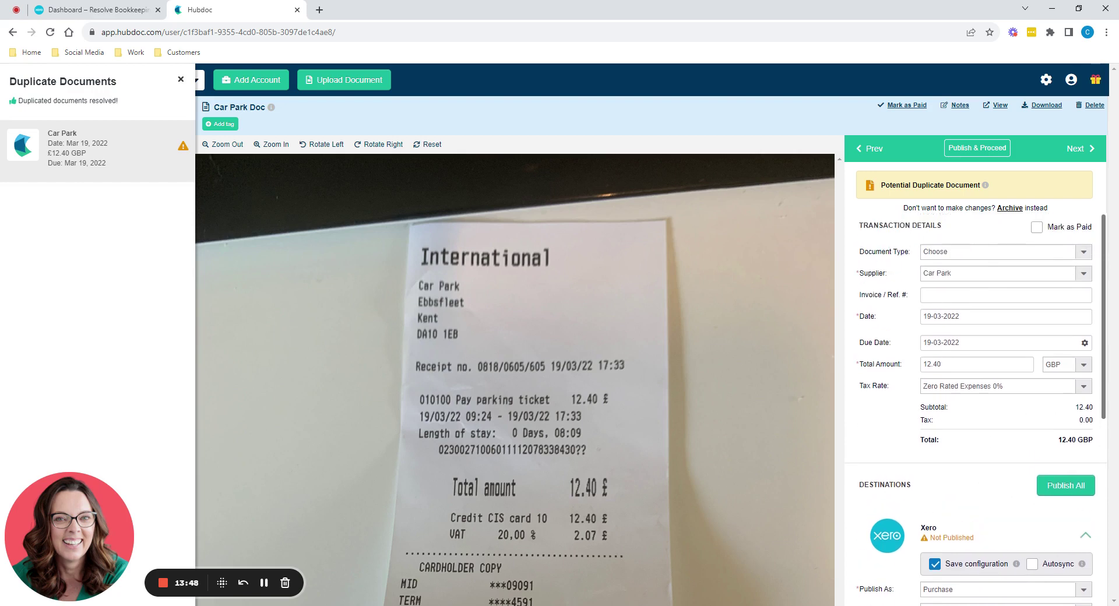
{"action": "scroll", "coordinate": [1010, 496], "scroll_direction": "down", "scroll_amount": 5}
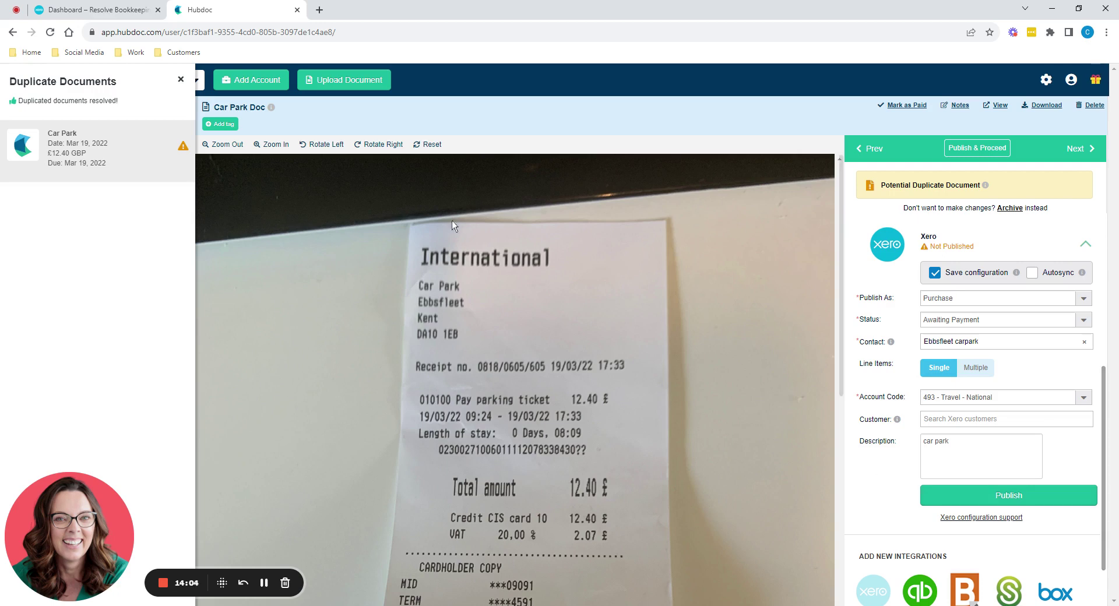
Close the car park Duplicate Documents list and open the HP Instant Ink invoice (3.49 GBP, 28-01-2022).
{"action": "left_click", "coordinate": [181, 80]}
{"action": "left_click", "coordinate": [180, 79]}
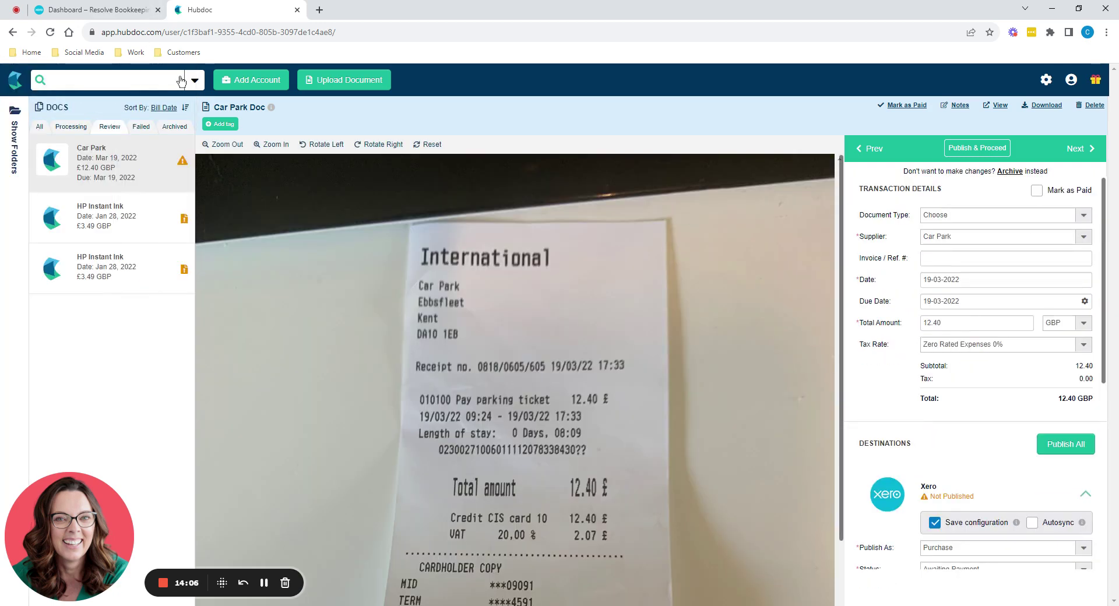
{"action": "left_click", "coordinate": [124, 219]}
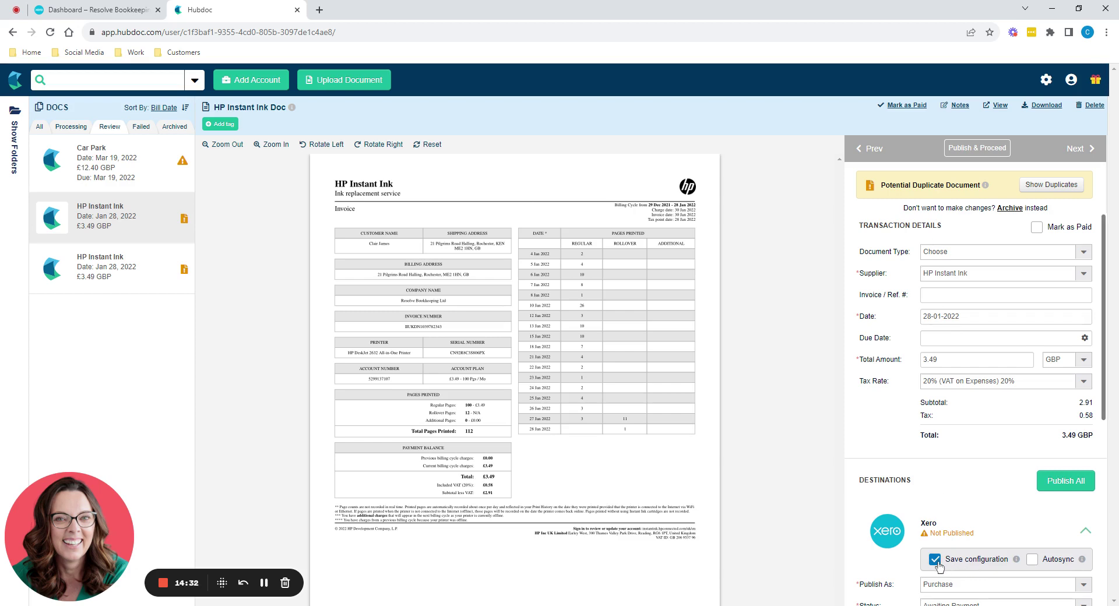
{"action": "scroll", "coordinate": [1001, 285], "scroll_direction": "down", "scroll_amount": 5}
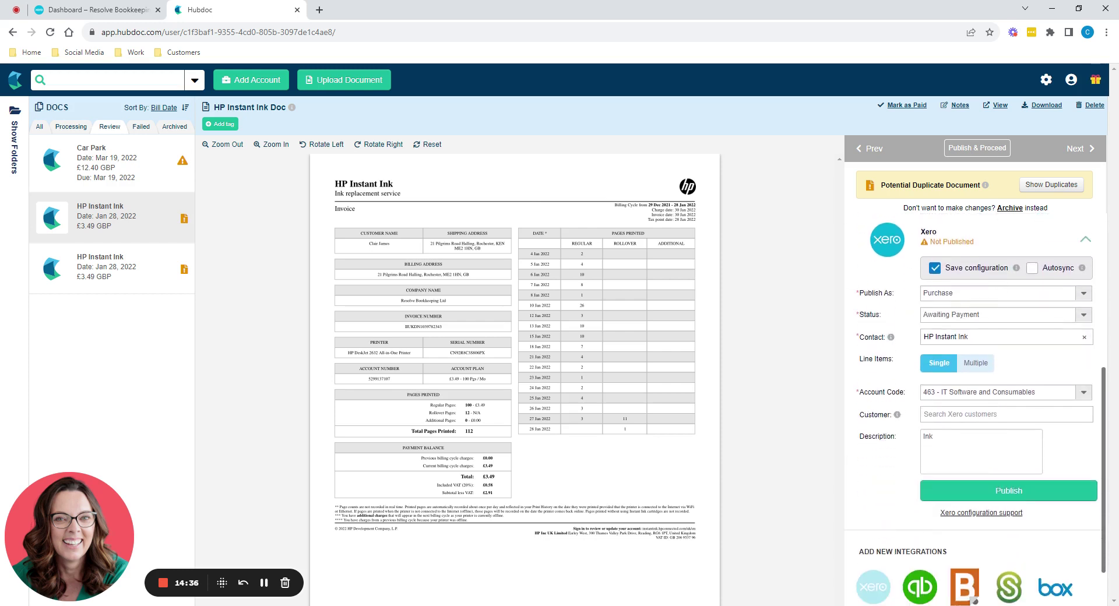
{"action": "scroll", "coordinate": [983, 499], "scroll_direction": "up", "scroll_amount": 2}
{"action": "scroll", "coordinate": [982, 500], "scroll_direction": "up", "scroll_amount": 3}
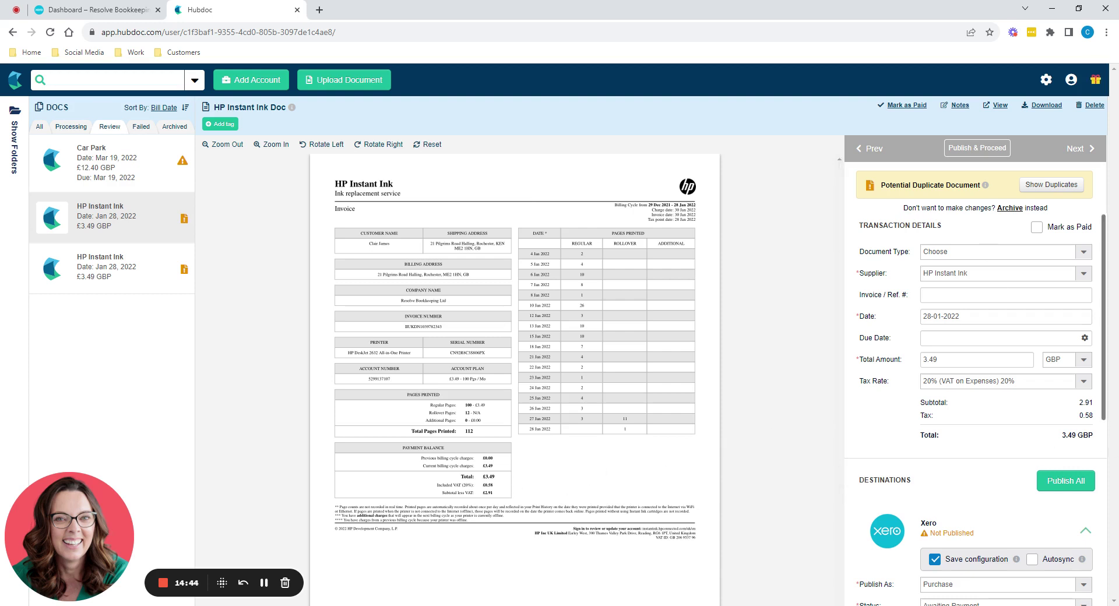
{"action": "scroll", "coordinate": [1084, 453], "scroll_direction": "down", "scroll_amount": 3}
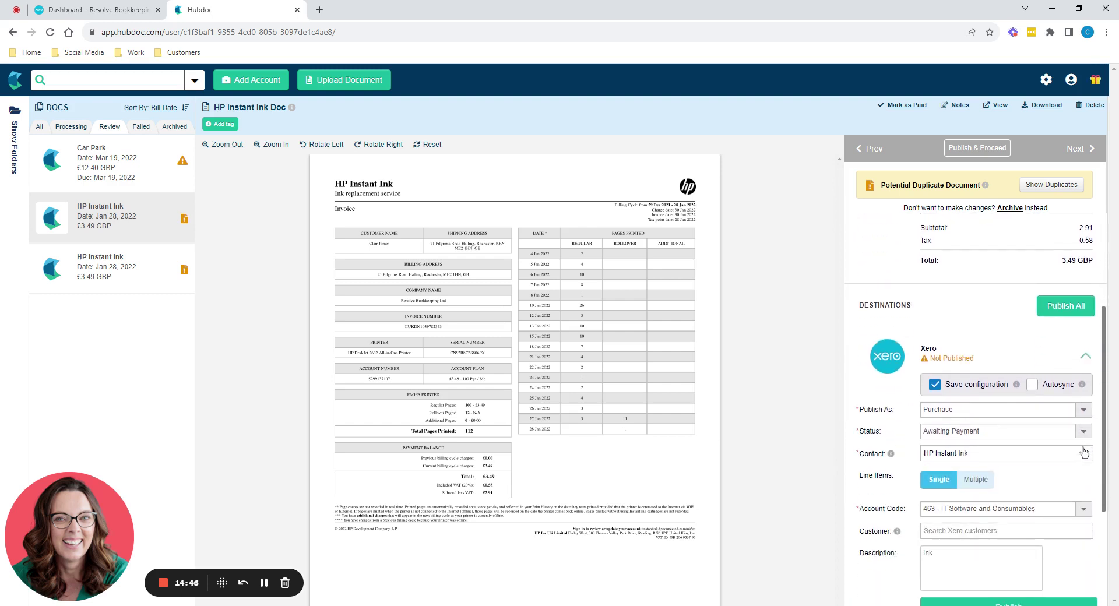
{"action": "scroll", "coordinate": [1083, 453], "scroll_direction": "down", "scroll_amount": 1}
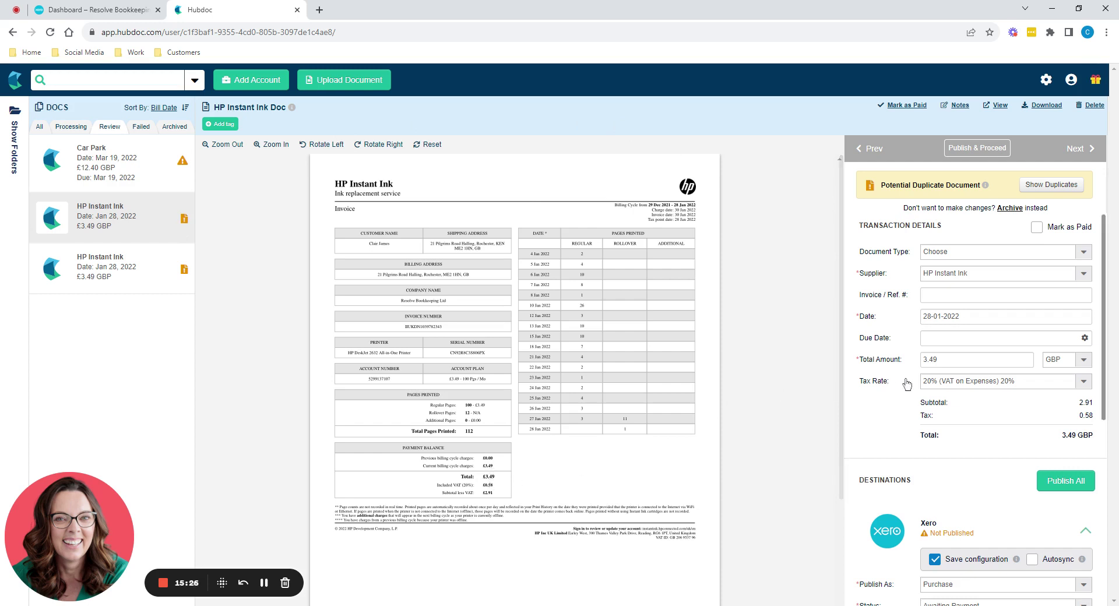
{"action": "scroll", "coordinate": [1084, 464], "scroll_direction": "down", "scroll_amount": 5}
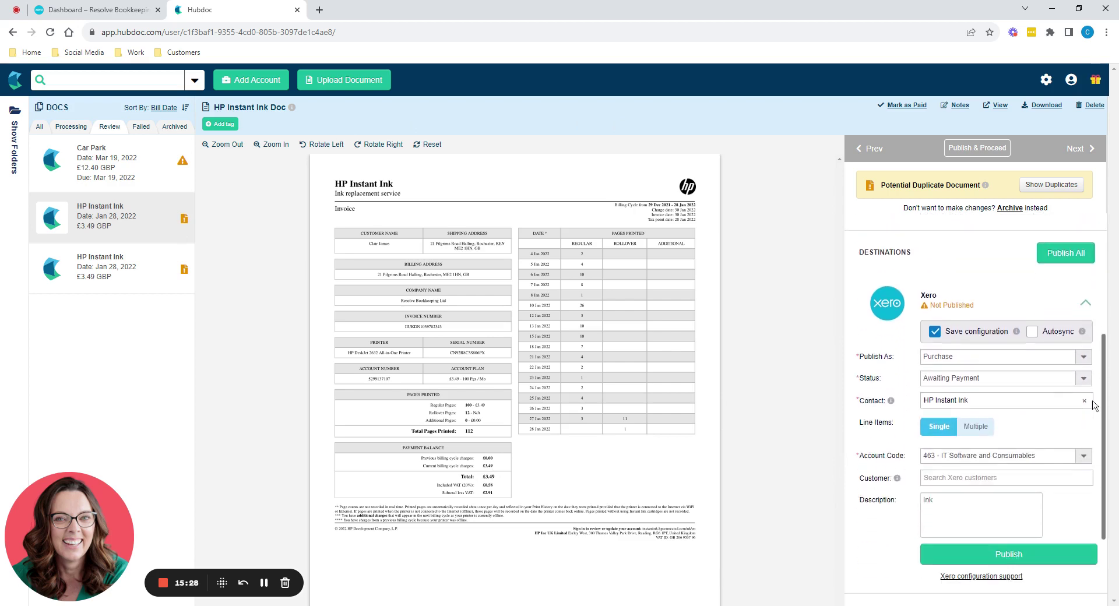
{"action": "scroll", "coordinate": [1020, 240], "scroll_direction": "up", "scroll_amount": 2}
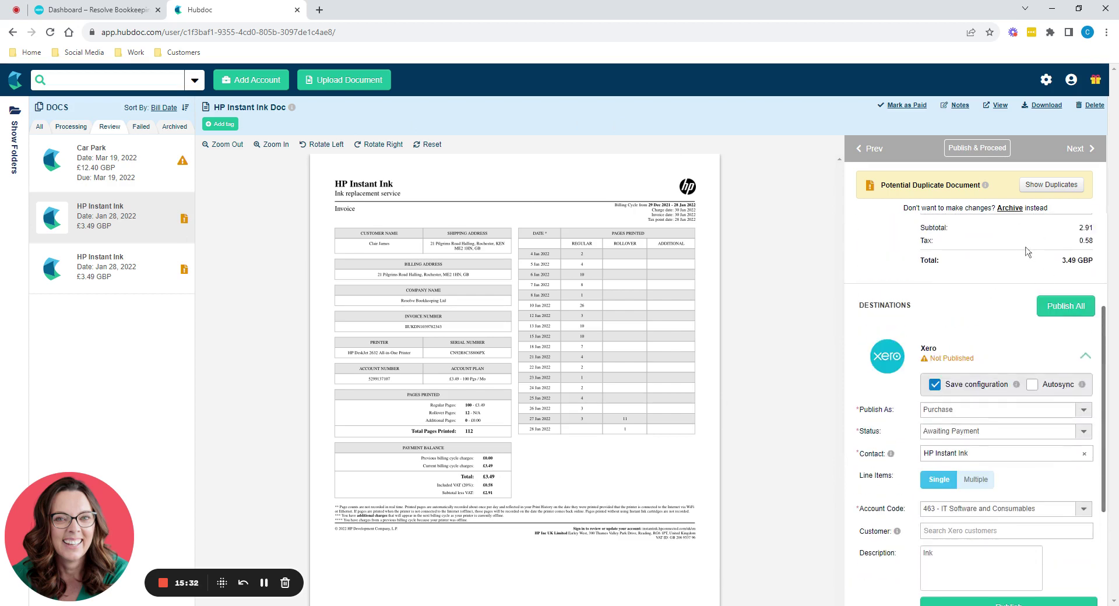
{"action": "scroll", "coordinate": [1030, 255], "scroll_direction": "down", "scroll_amount": 1}
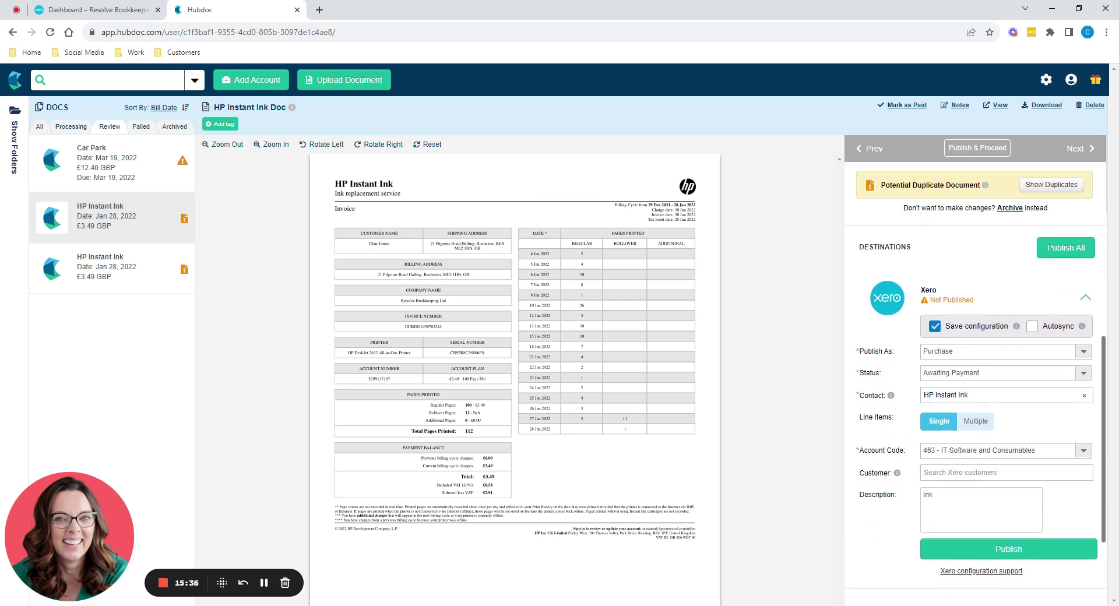
{"action": "scroll", "coordinate": [940, 502], "scroll_direction": "up", "scroll_amount": 4}
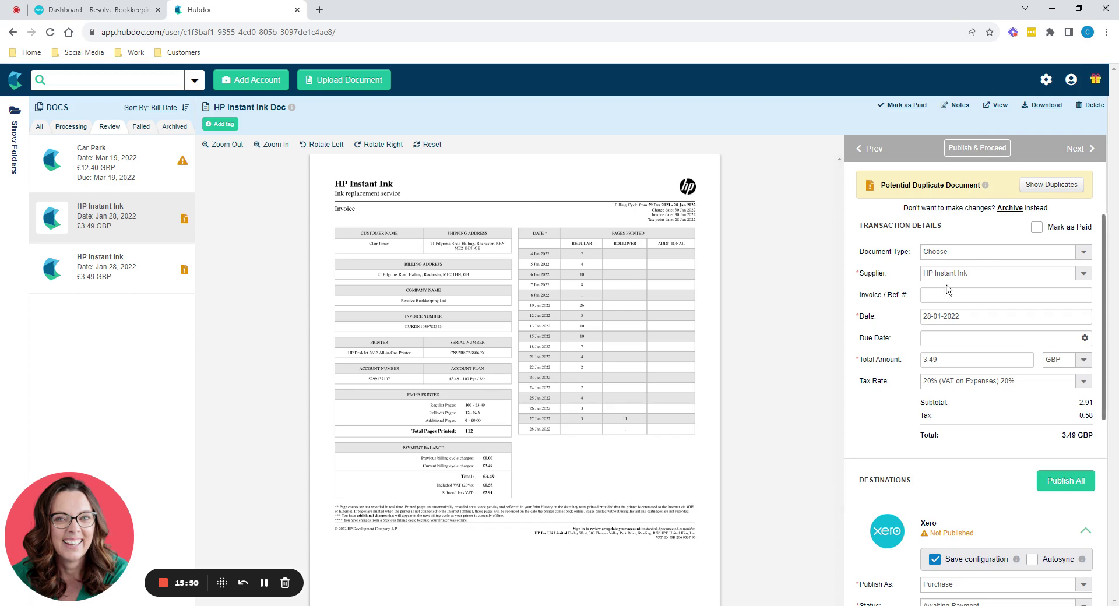
{"action": "scroll", "coordinate": [952, 444], "scroll_direction": "down", "scroll_amount": 2}
{"action": "scroll", "coordinate": [951, 444], "scroll_direction": "down", "scroll_amount": 4}
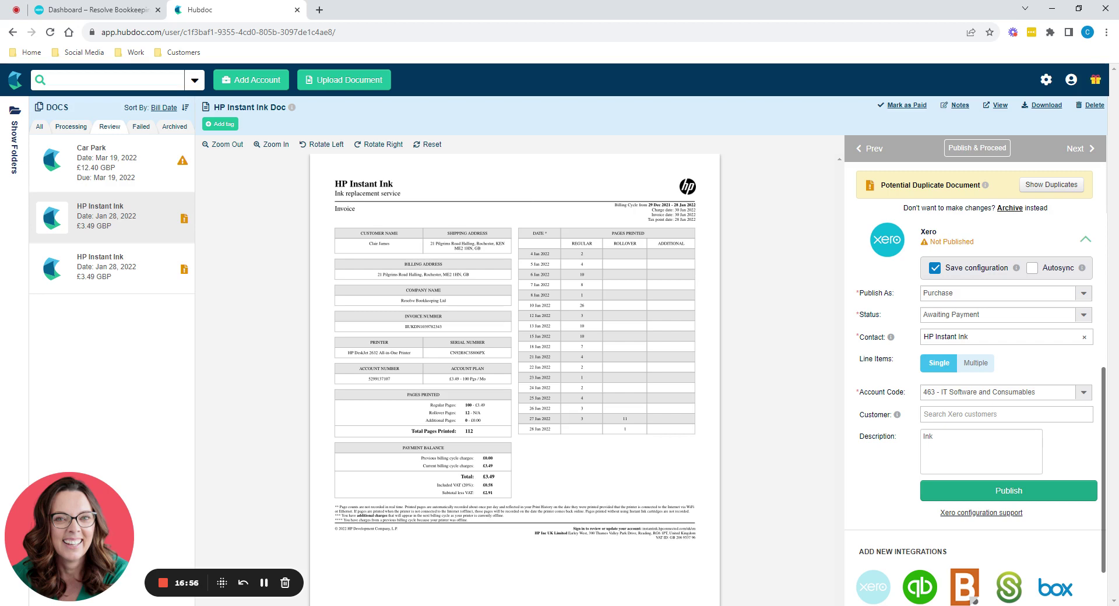
{"action": "scroll", "coordinate": [1010, 494], "scroll_direction": "up", "scroll_amount": 5}
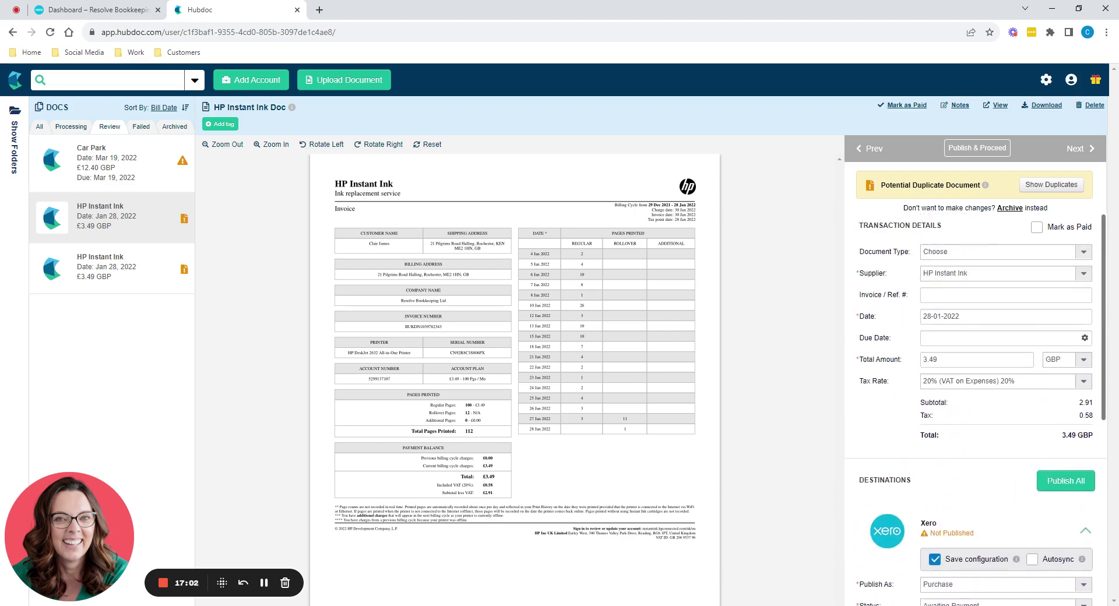
{"action": "scroll", "coordinate": [973, 356], "scroll_direction": "down", "scroll_amount": 5}
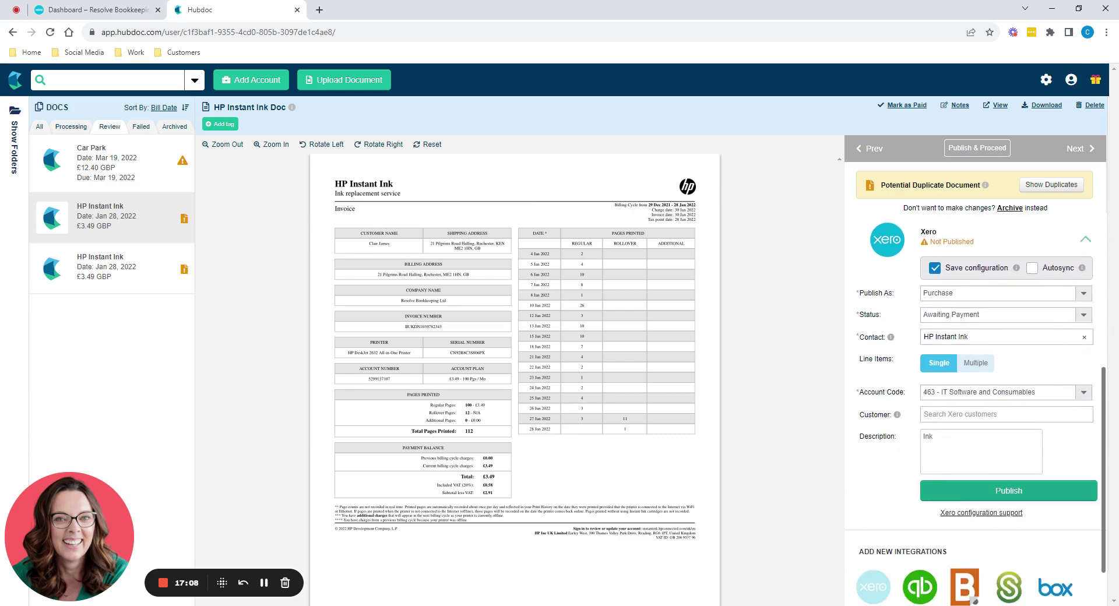
{"action": "scroll", "coordinate": [973, 349], "scroll_direction": "up", "scroll_amount": 5}
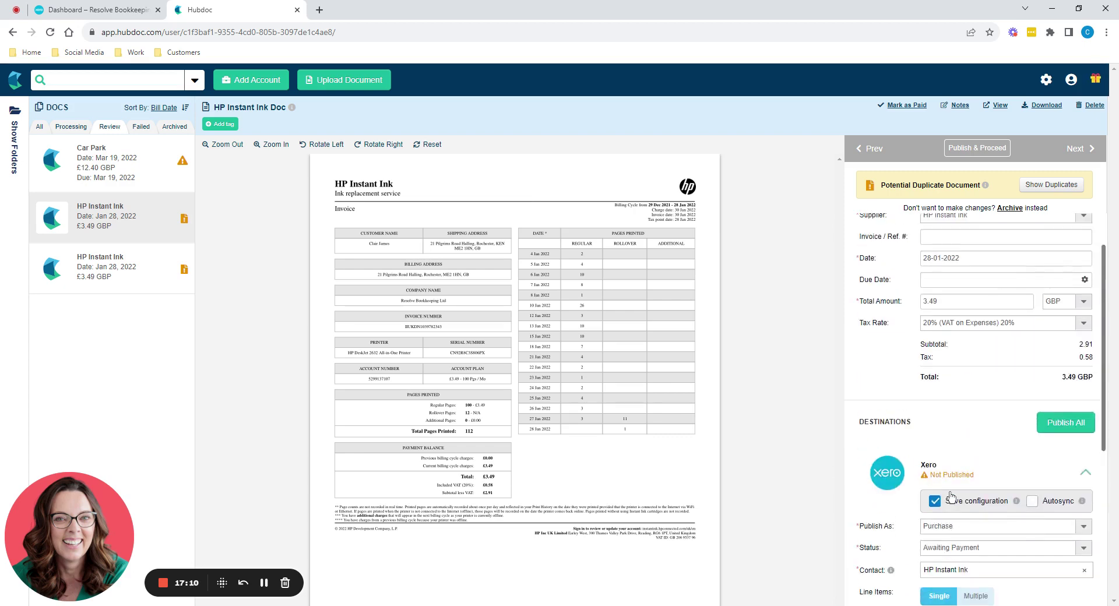